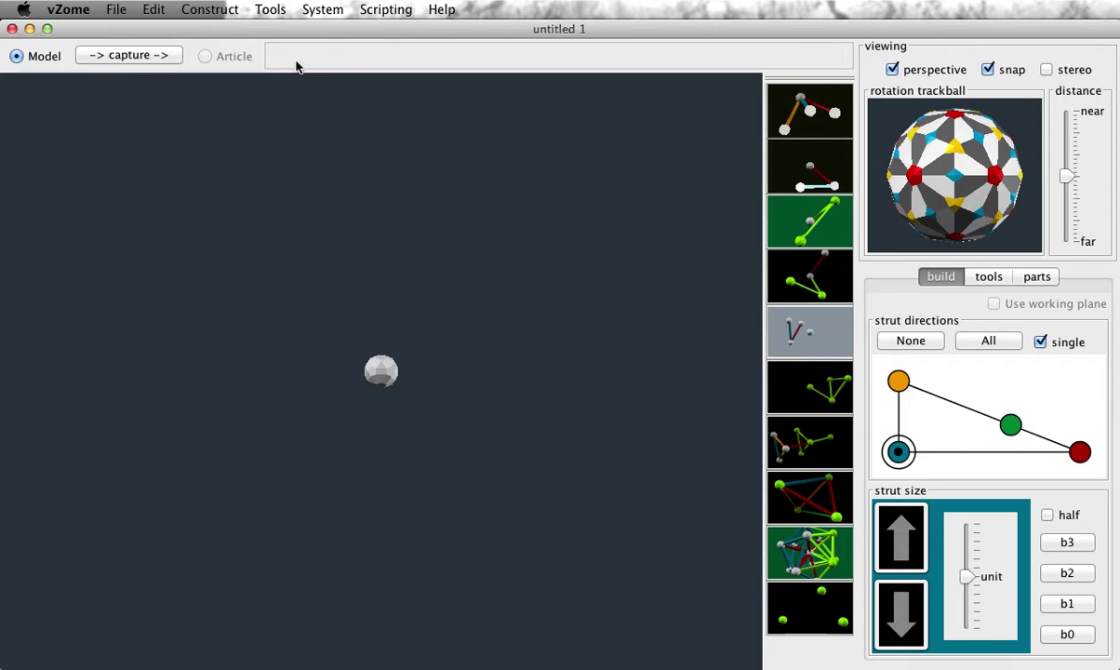
Generate an H4 polytope with only the first edge enabled and rendered.
left_click(270, 10)
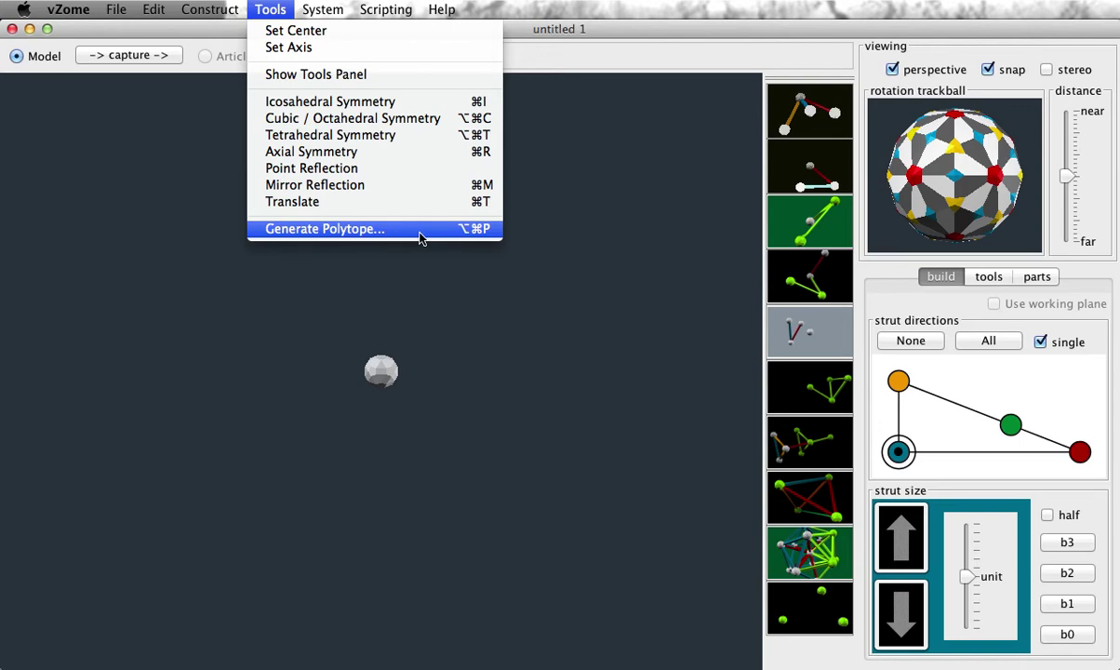
left_click(419, 238)
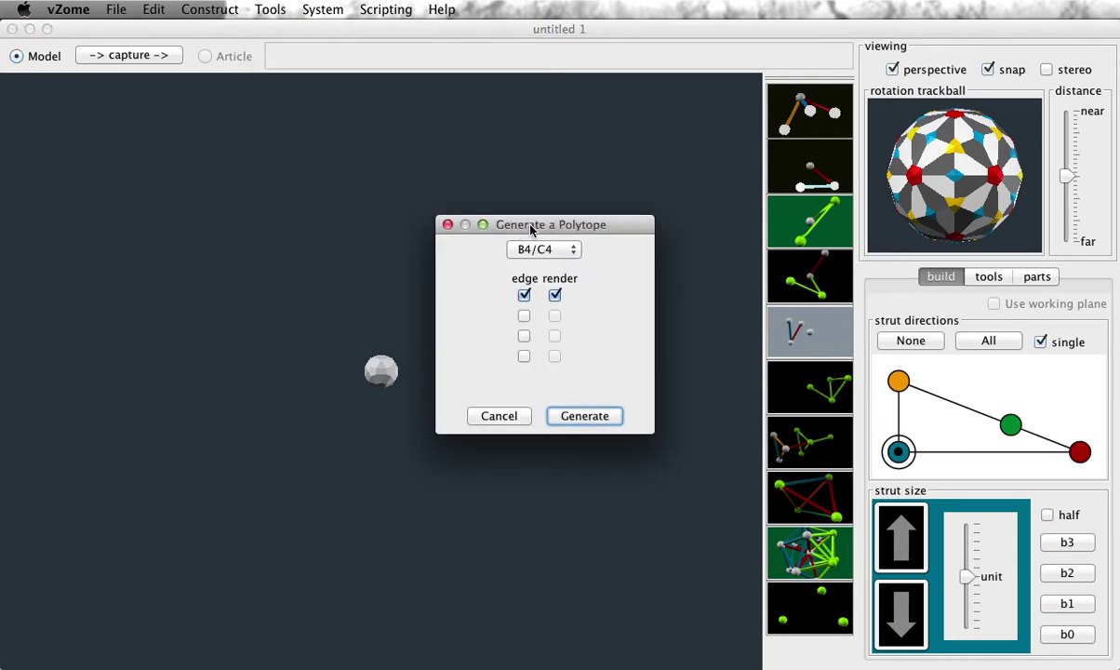
left_click(544, 250)
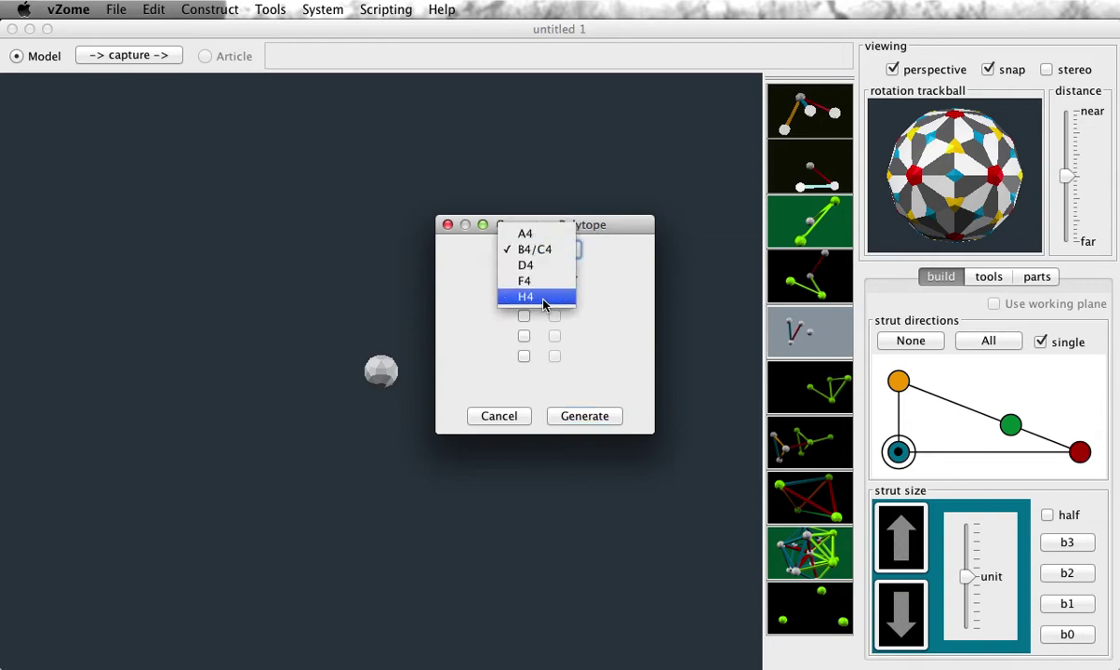
left_click(523, 296)
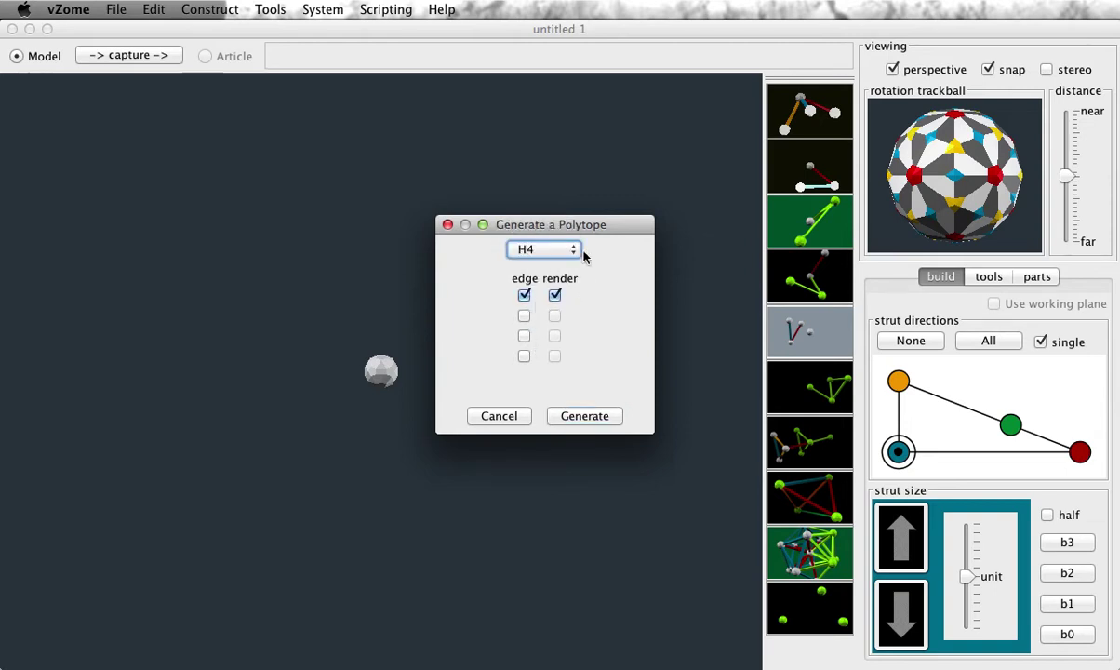
left_click(584, 416)
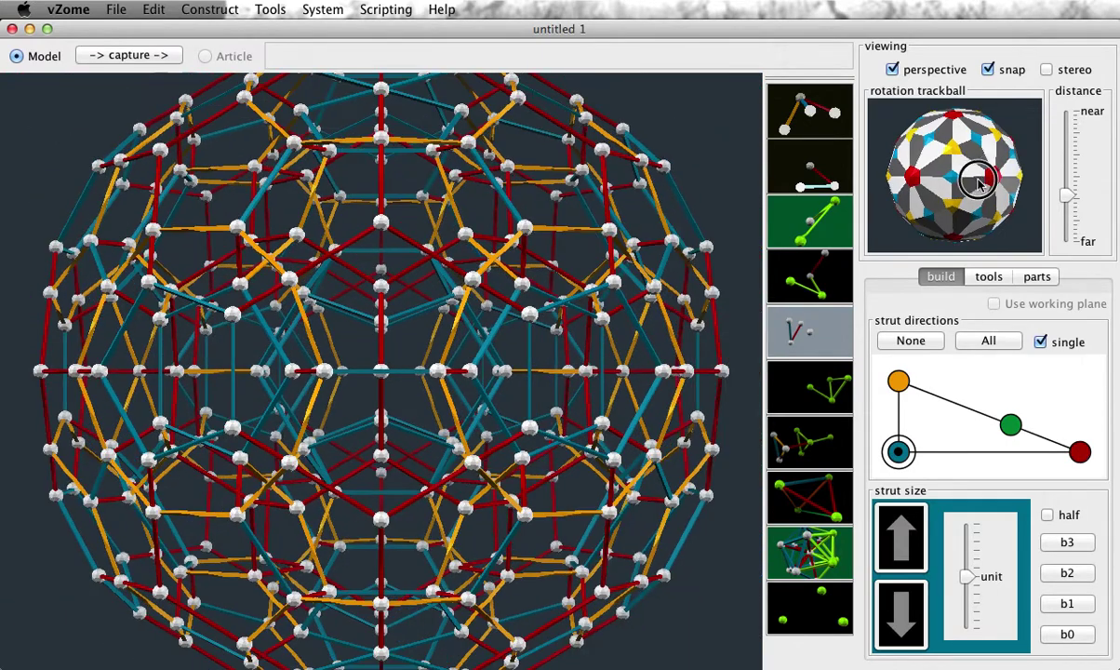
mouse_move(963, 198)
left_mouse_down()
mouse_move(949, 183)
mouse_move(964, 194)
left_mouse_up()
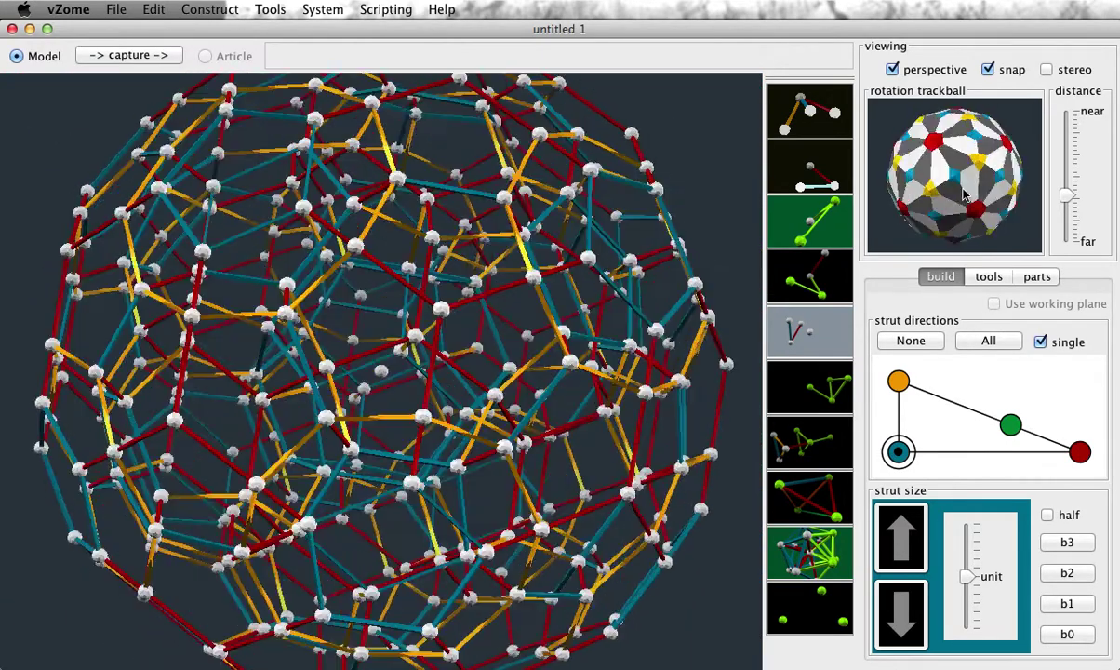
mouse_move(963, 194)
left_mouse_down()
mouse_move(963, 170)
mouse_move(982, 190)
left_mouse_up()
Remove the generated polytope and generate an H4 polytope with the first two edges enabled and rendered.
key("super+a")
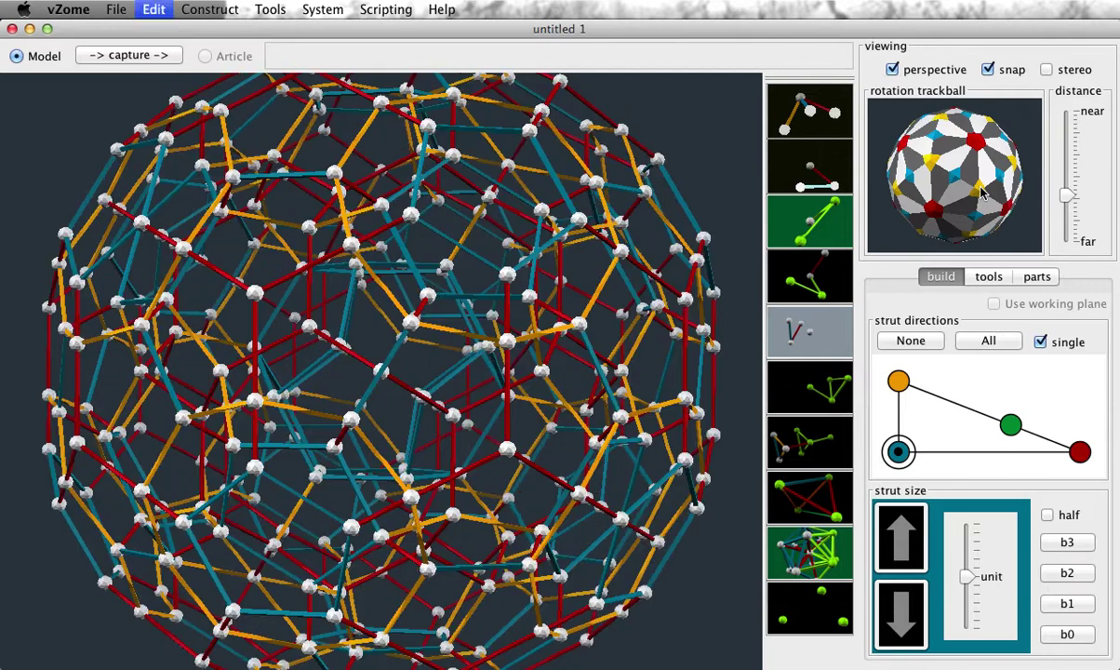
key("BackSpace")
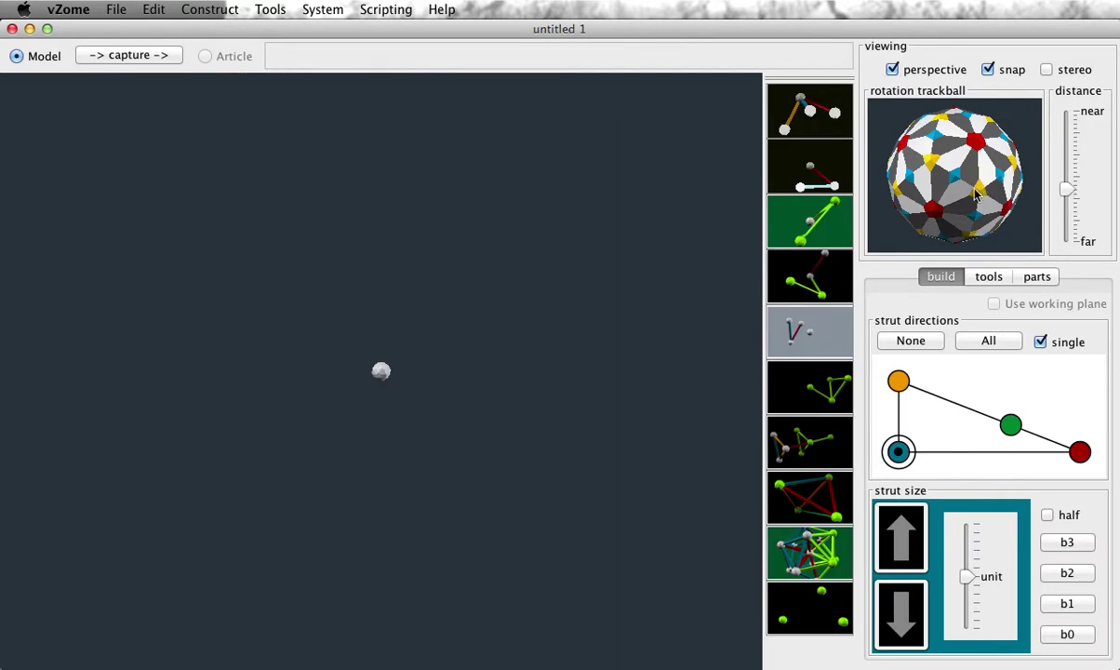
left_click(269, 9)
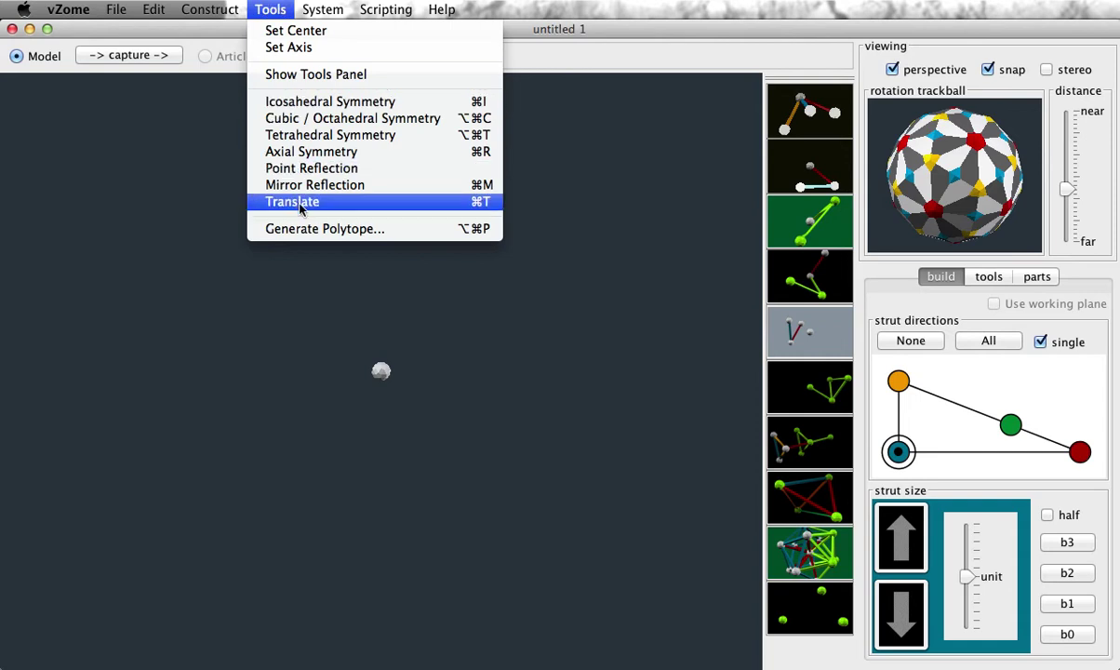
left_click(325, 228)
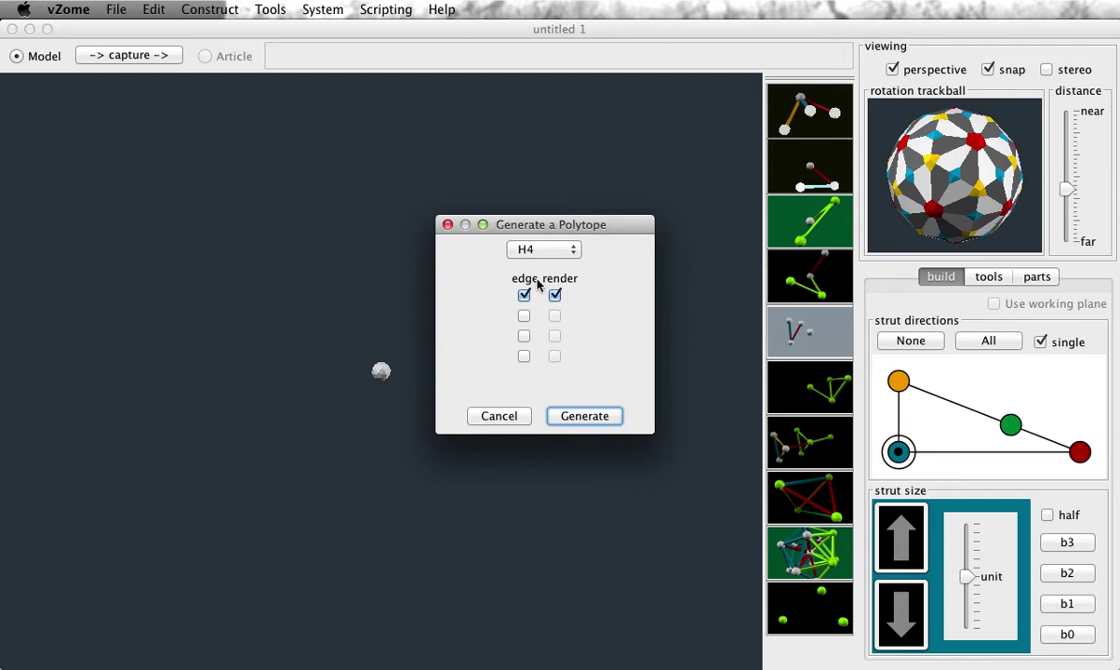
left_click(523, 315)
left_click(524, 335)
left_click(524, 356)
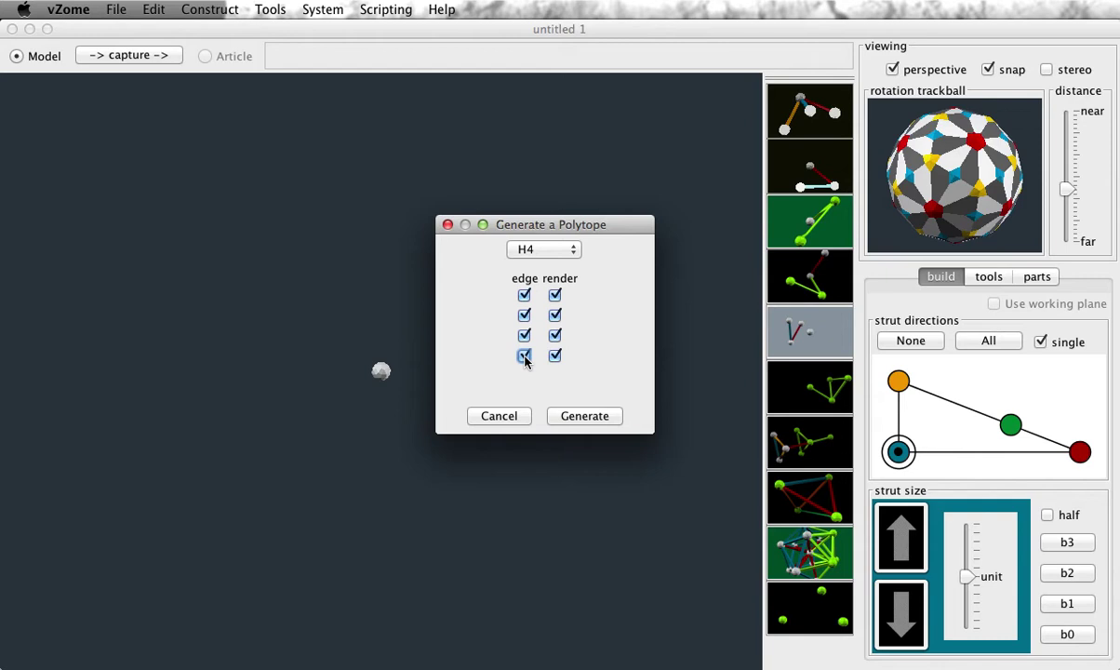
left_click(525, 357)
left_click(524, 361)
left_click(523, 356)
left_click(524, 335)
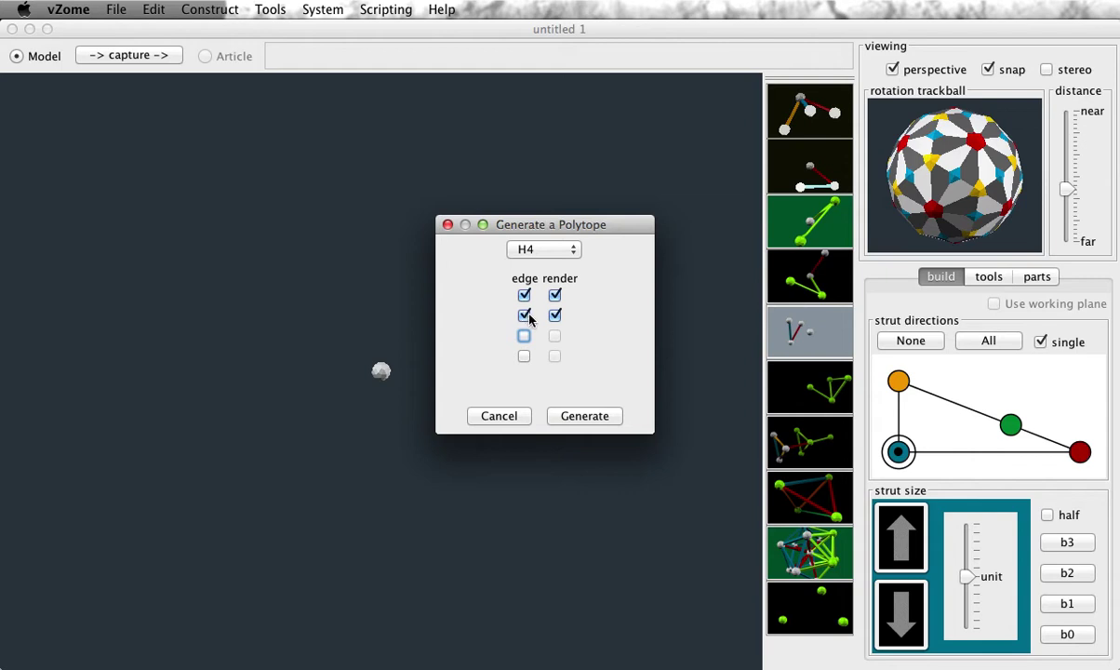
left_click(592, 421)
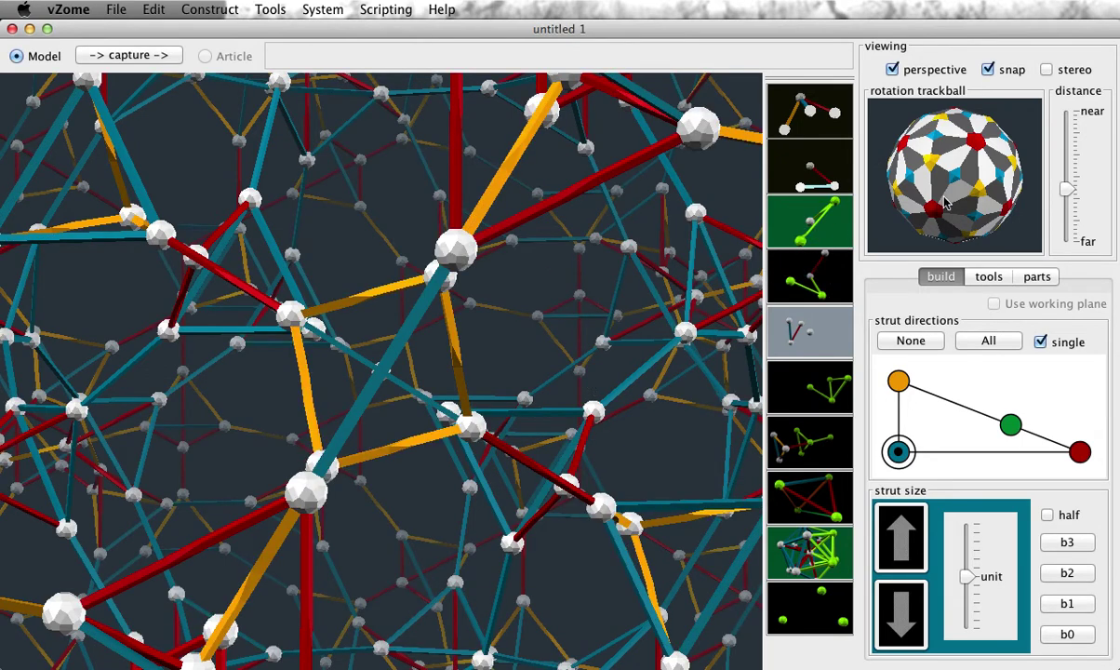
Examine the new H4 polytope from several orientations and distances, from inside its structure out to the complete model.
left_click_drag(947, 203, 925, 223)
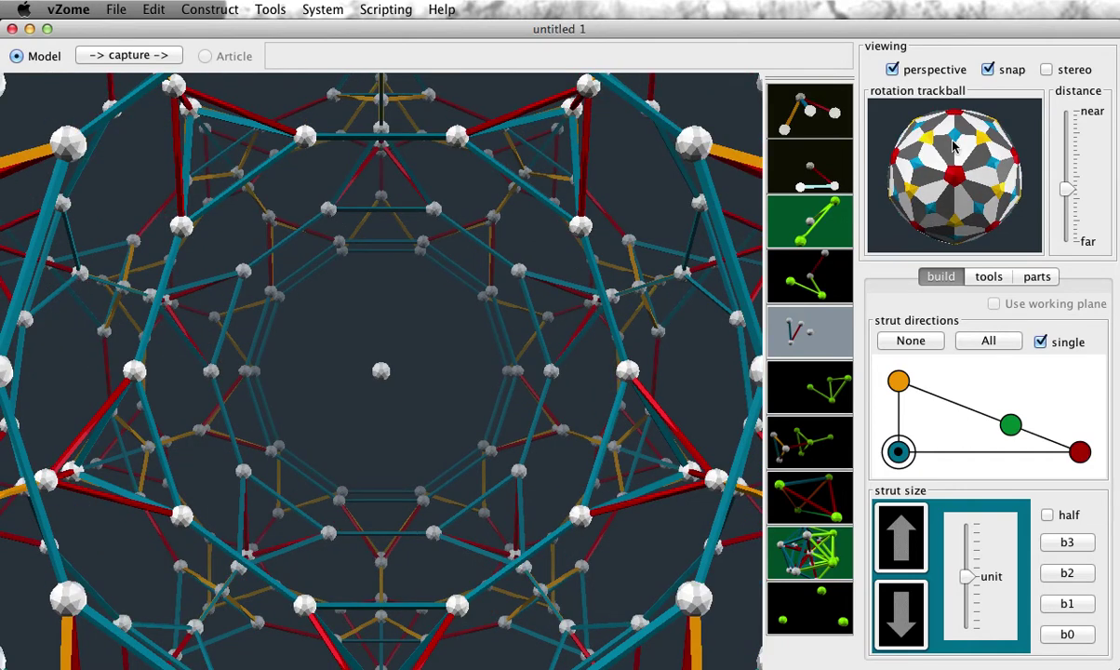
scroll(953, 146, "up", 4)
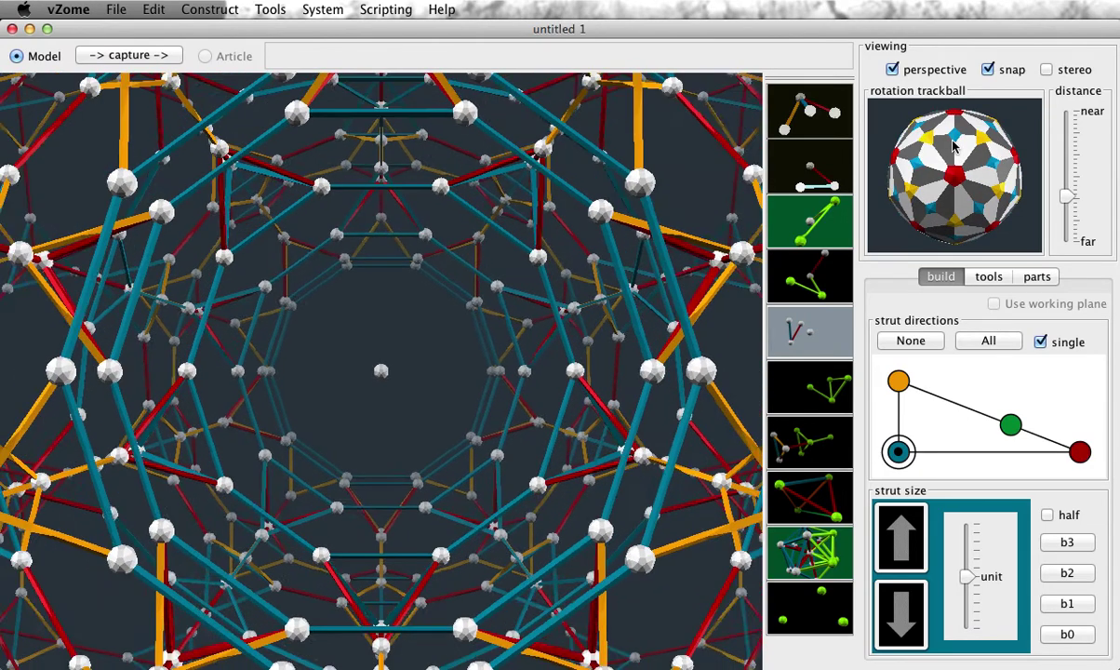
scroll(953, 146, "down", 3)
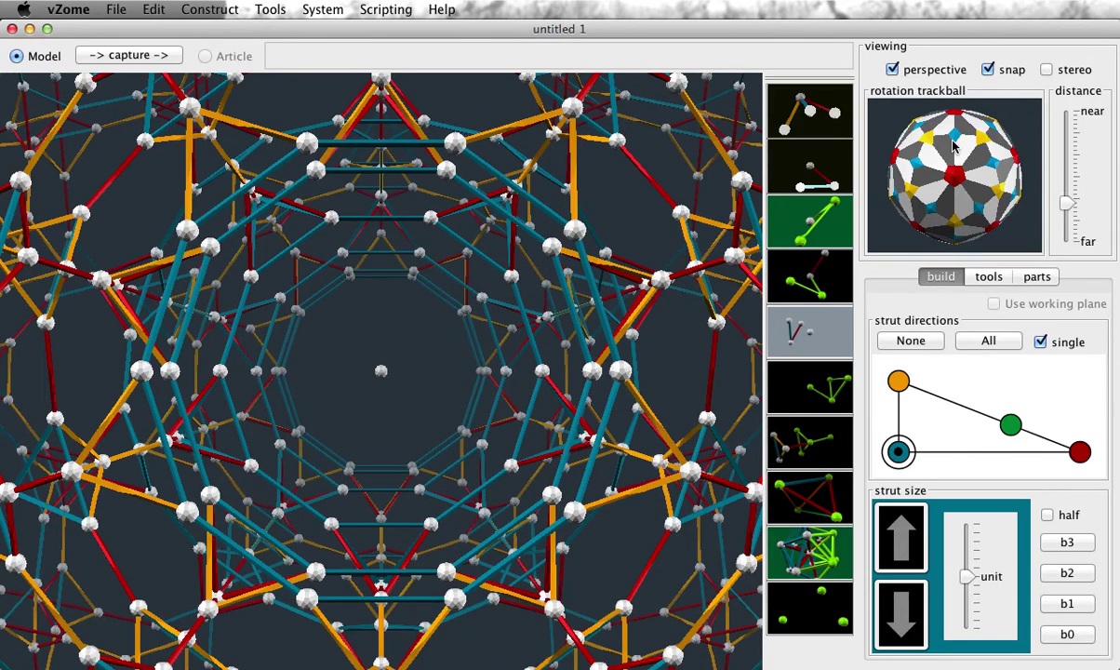
scroll(953, 146, "down", 2)
left_click_drag(952, 146, 952, 163)
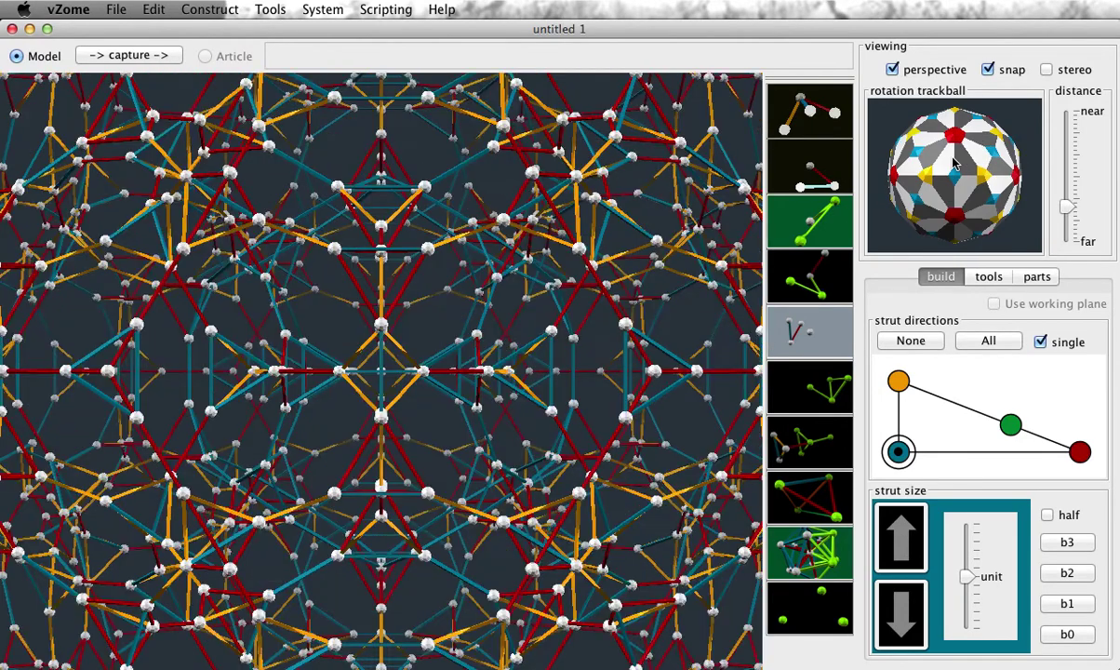
scroll(952, 162, "down", 3)
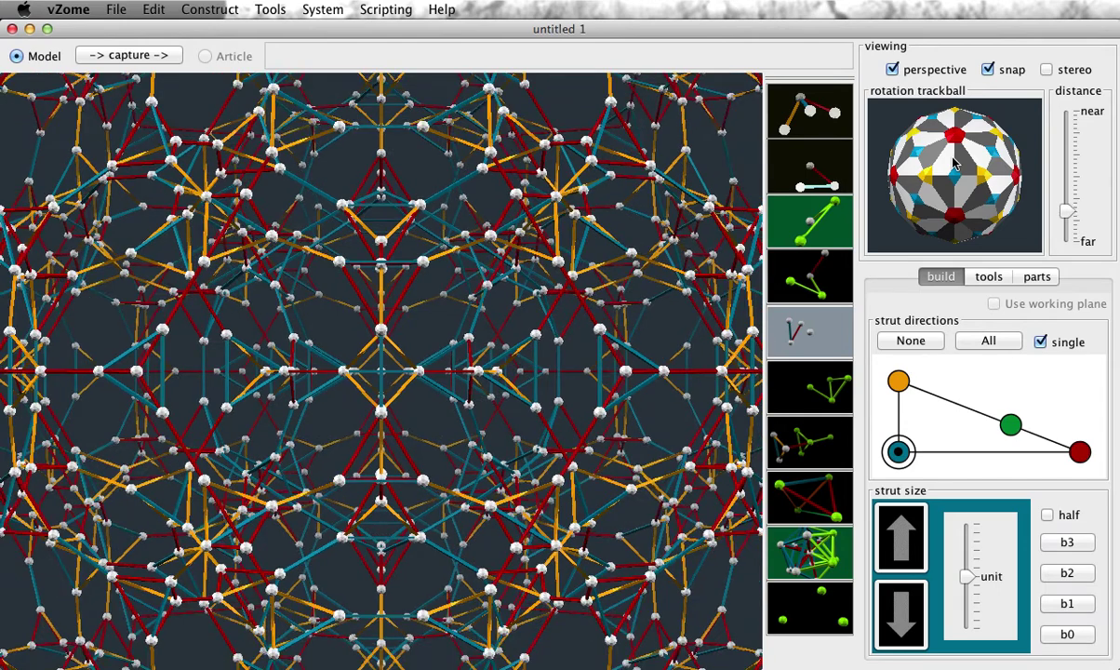
scroll(952, 162, "down", 1)
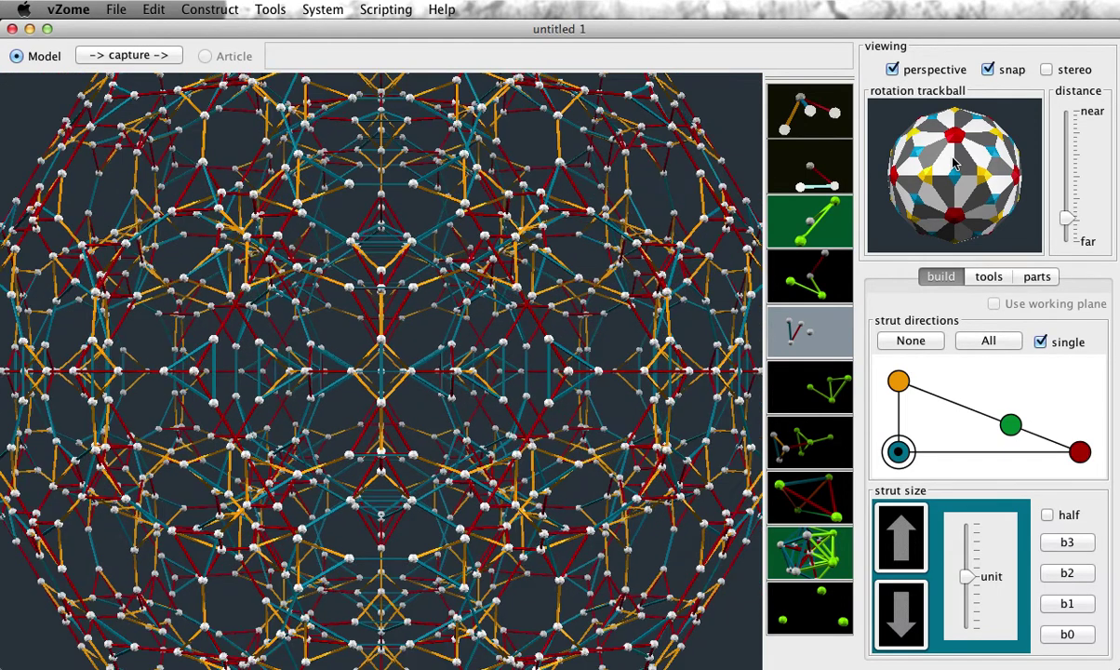
scroll(953, 163, "down", 1)
scroll(953, 163, "down", 1)
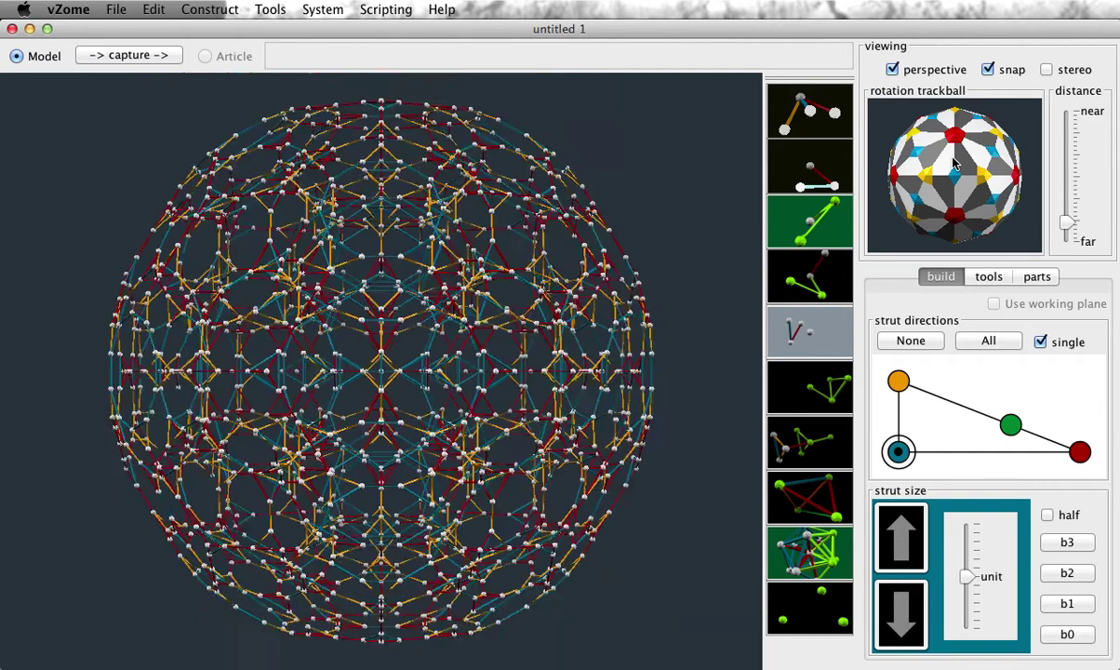
left_click_drag(895, 164, 858, 174)
left_click_drag(926, 186, 963, 149)
Set the model's rendering shapes to tiny connectors.
left_click(322, 9)
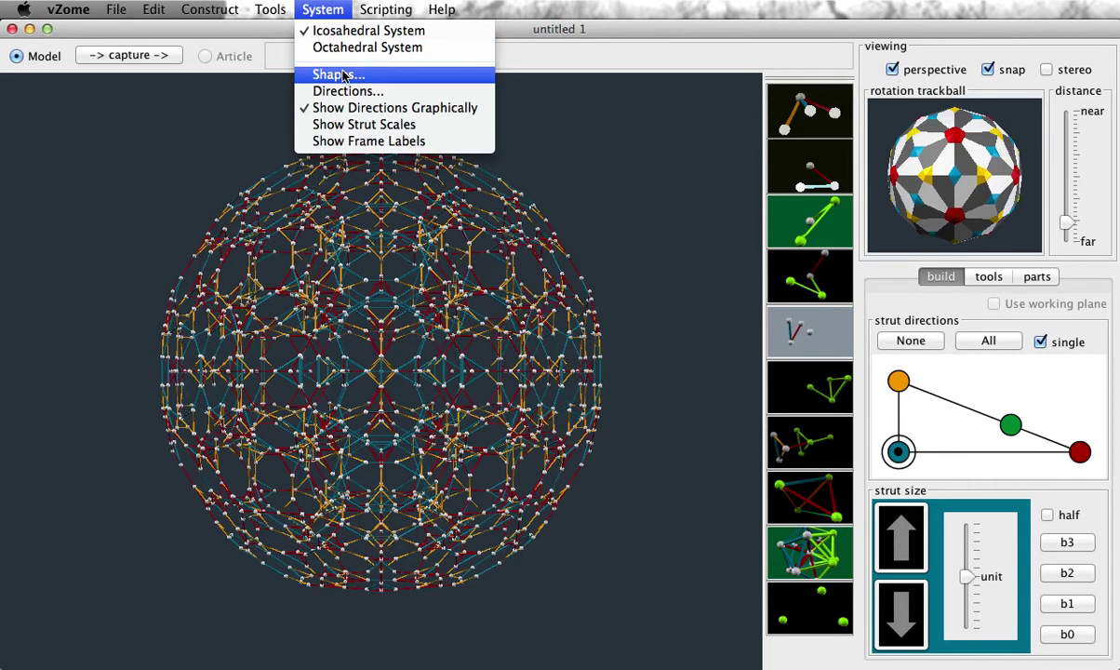
left_click(328, 74)
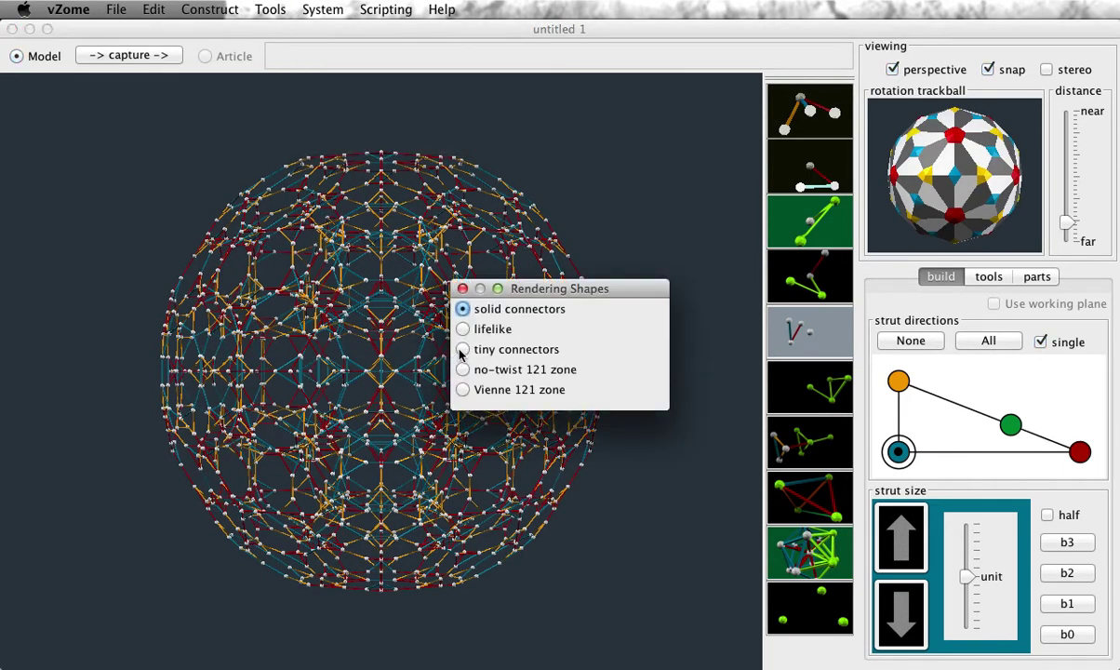
left_click(462, 349)
left_click(462, 289)
mouse_move(952, 191)
left_mouse_down()
mouse_move(929, 191)
mouse_move(942, 185)
left_mouse_up()
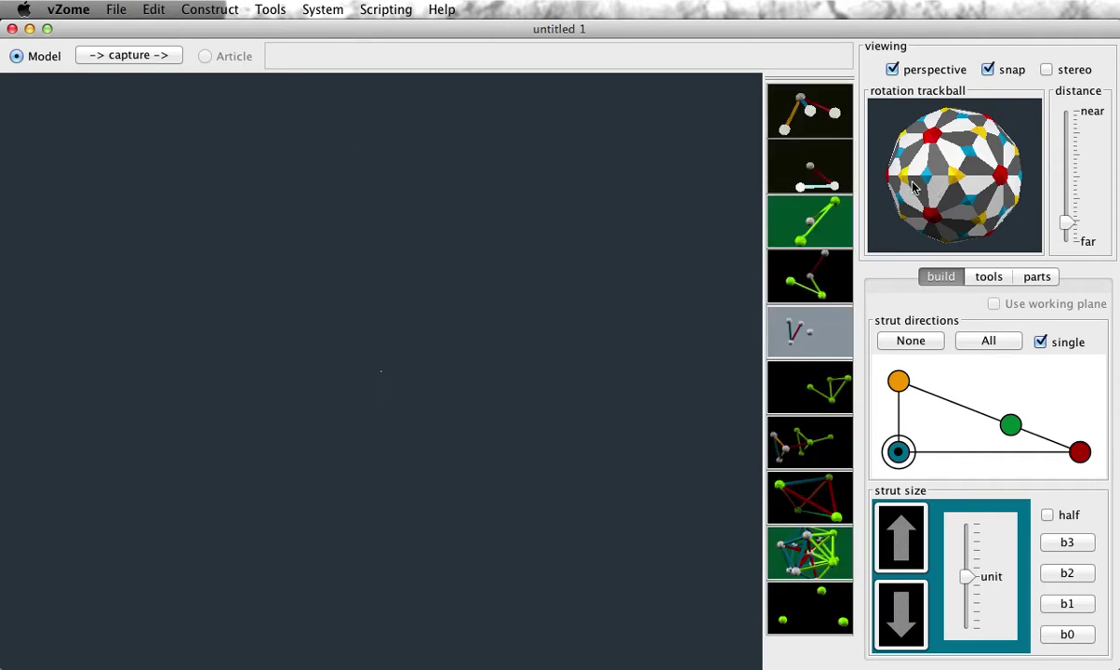
Set the rendering shapes back to solid connectors and close the shapes dialog.
left_click(322, 9)
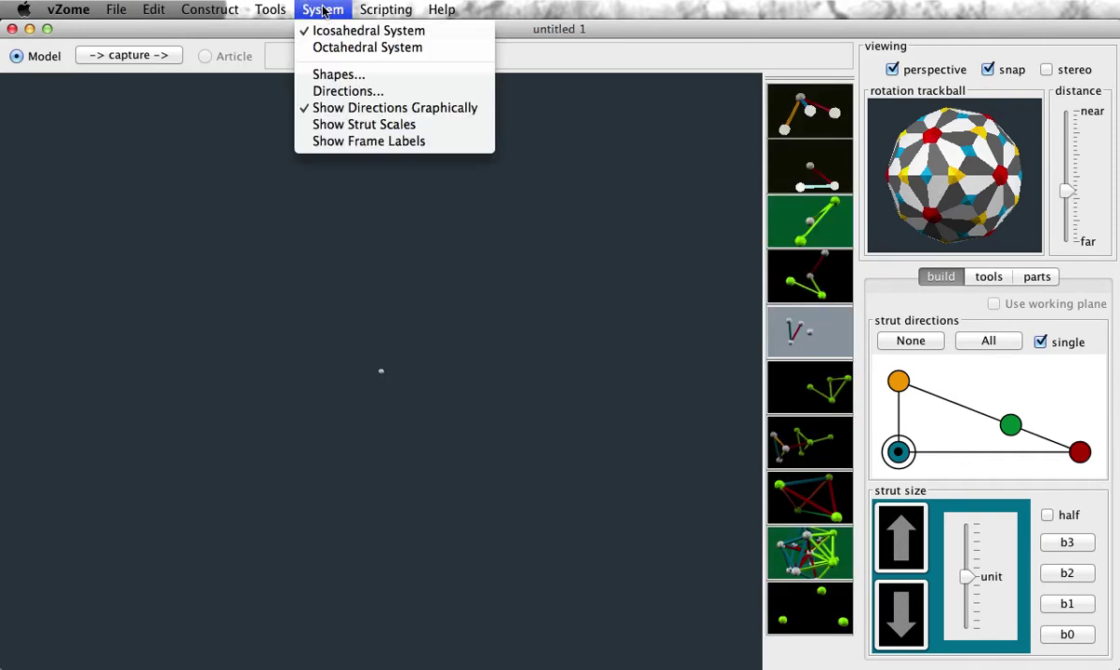
mouse_move(276, 11)
mouse_move(322, 10)
left_click(321, 75)
left_click(462, 309)
left_click(463, 289)
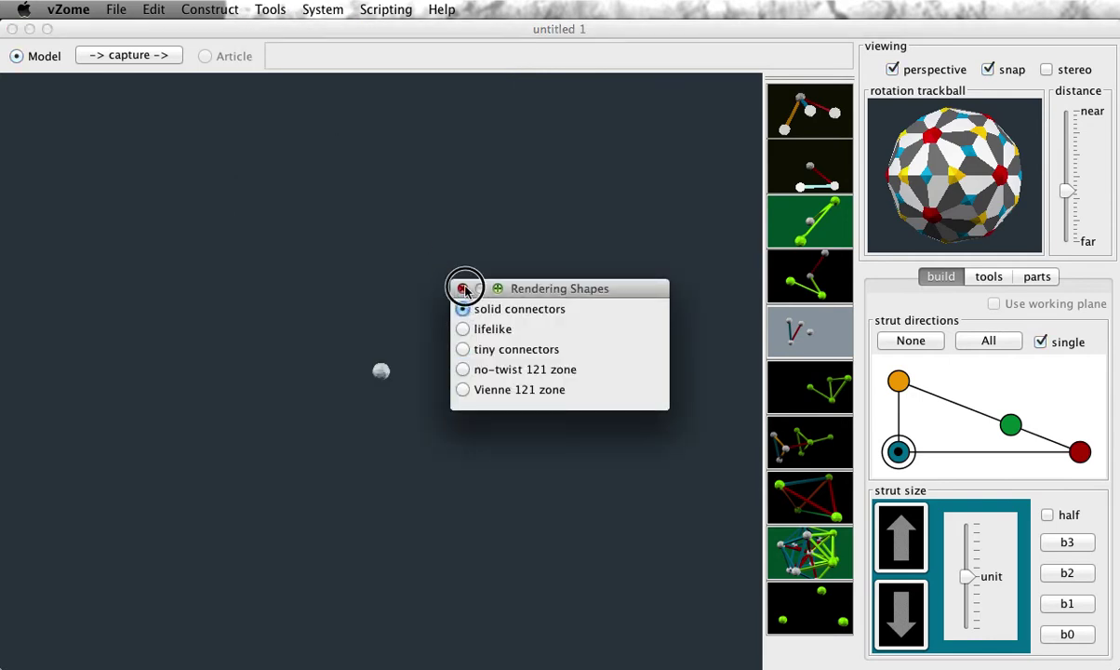
Generate an H4 polytope with the first two edges enabled but only the second edge rendered.
left_click(270, 9)
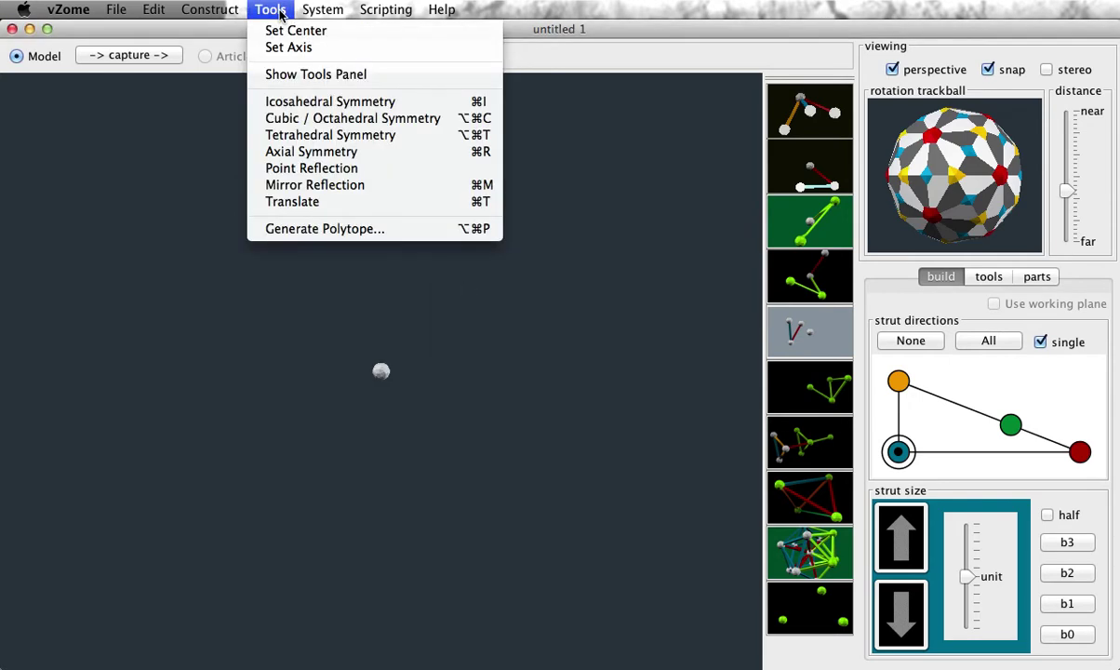
left_click(346, 227)
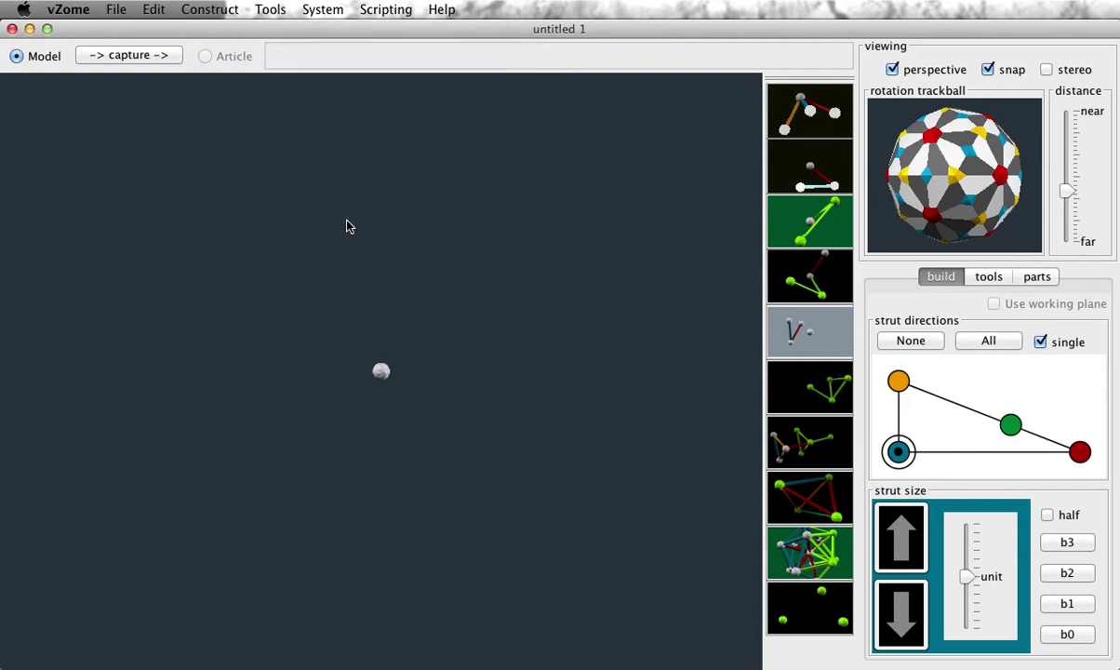
left_click(262, 9)
left_click(342, 229)
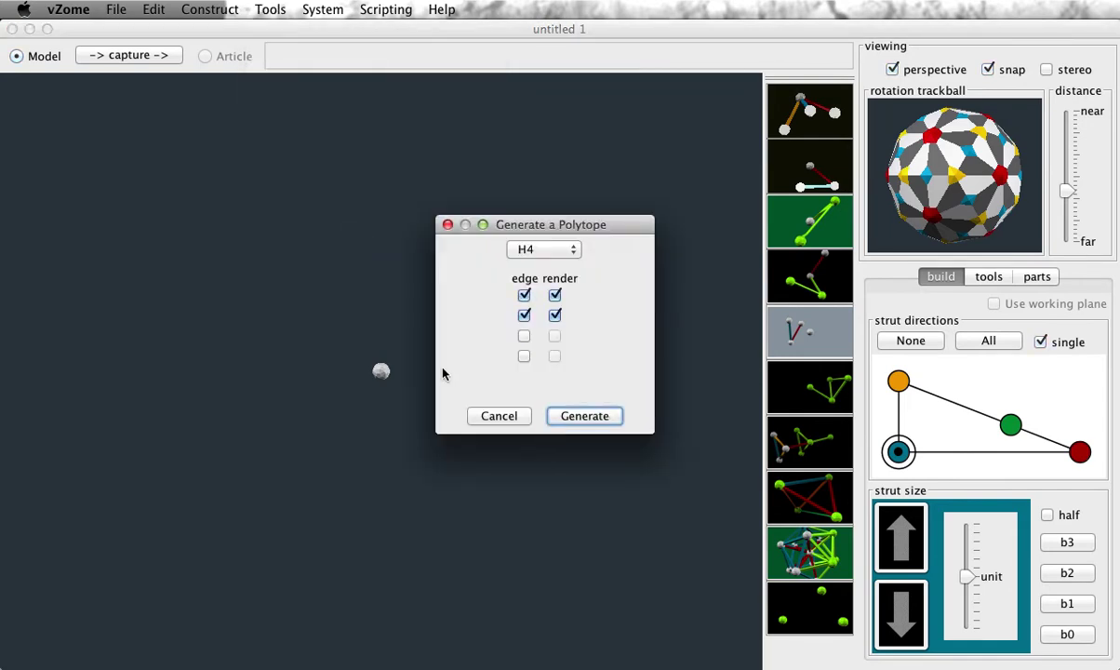
left_click(554, 295)
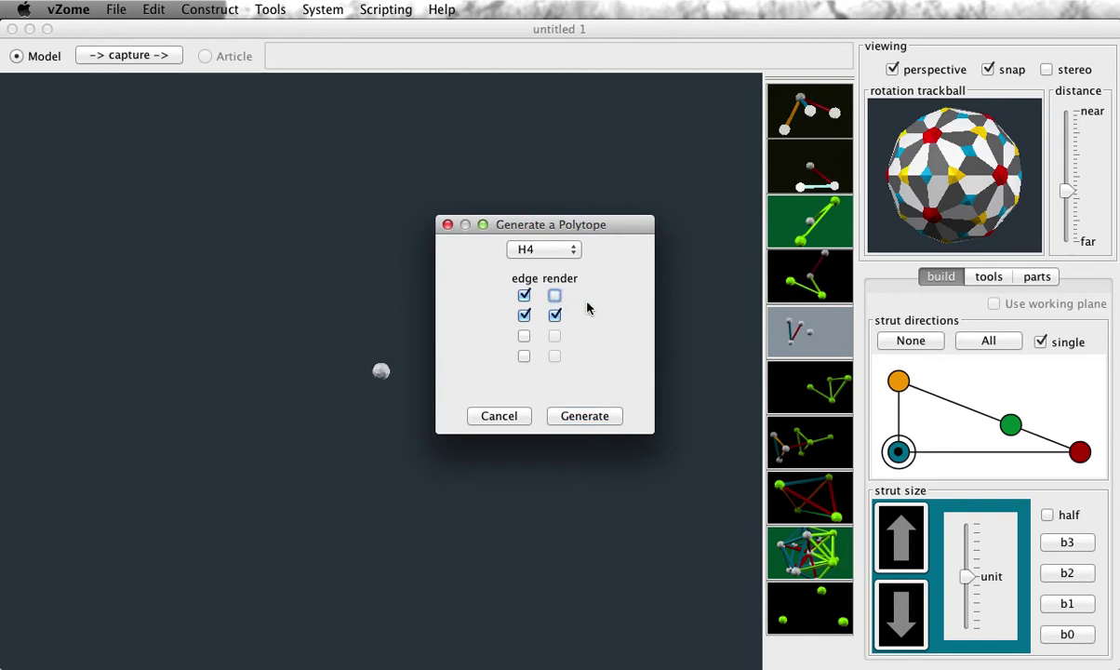
left_click(593, 417)
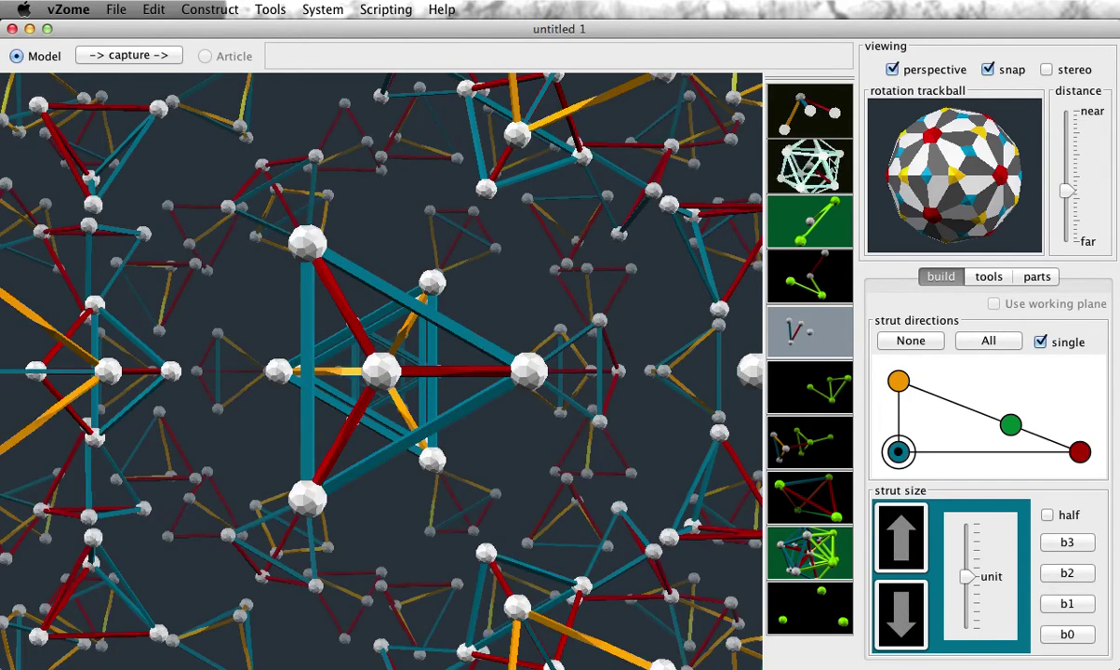
left_click_drag(1002, 179, 975, 179)
scroll(975, 179, "down", 2)
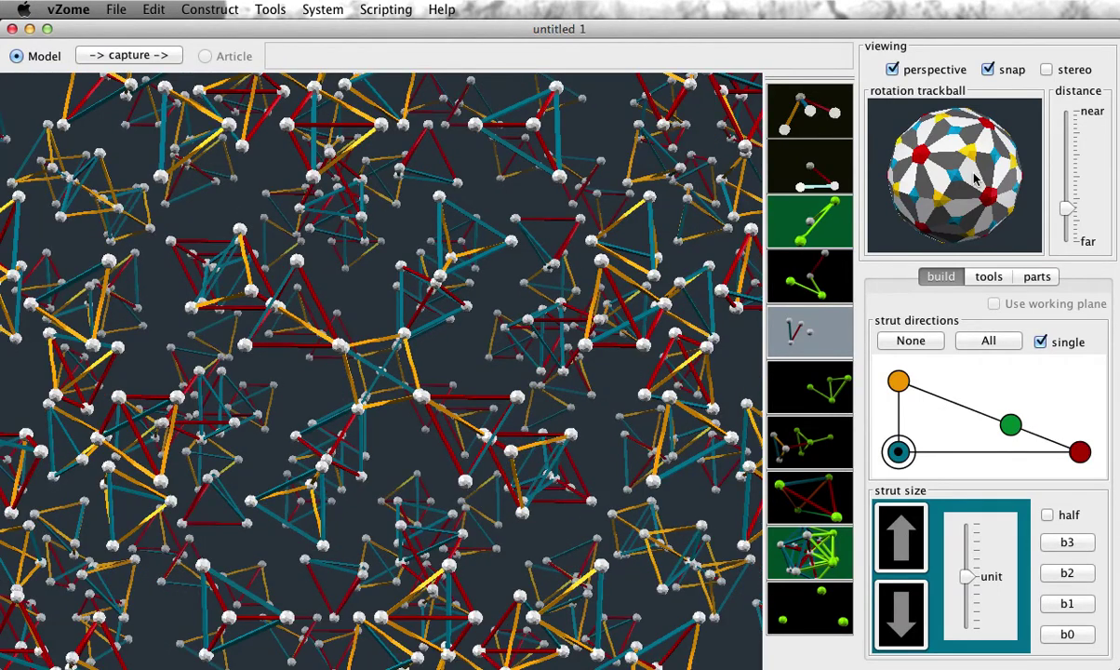
scroll(975, 180, "down", 2)
left_click_drag(1011, 183, 1017, 165)
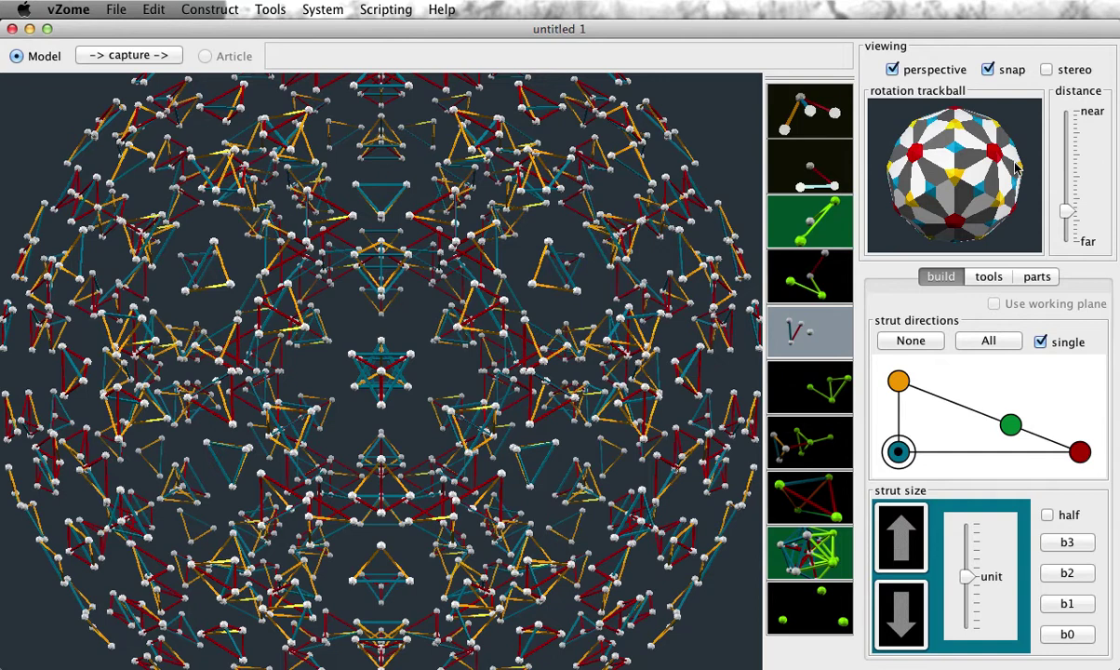
Undo the H4 polytope and generate an F4 polytope with only the first edge enabled and rendered.
key("super+z")
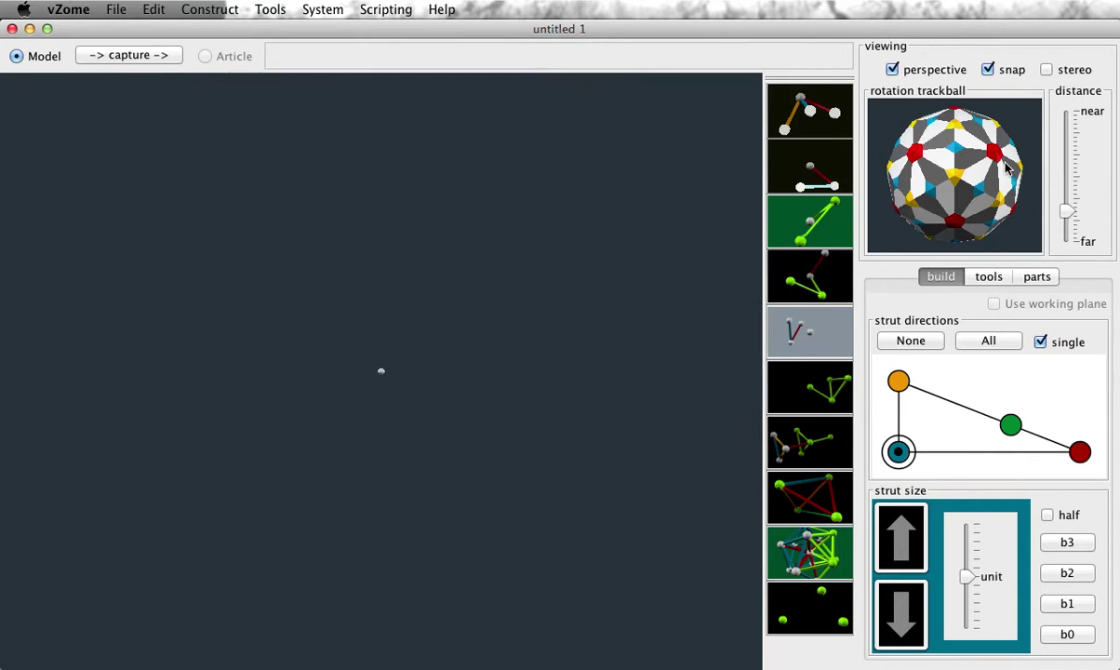
left_click(308, 8)
mouse_move(270, 9)
left_click(320, 225)
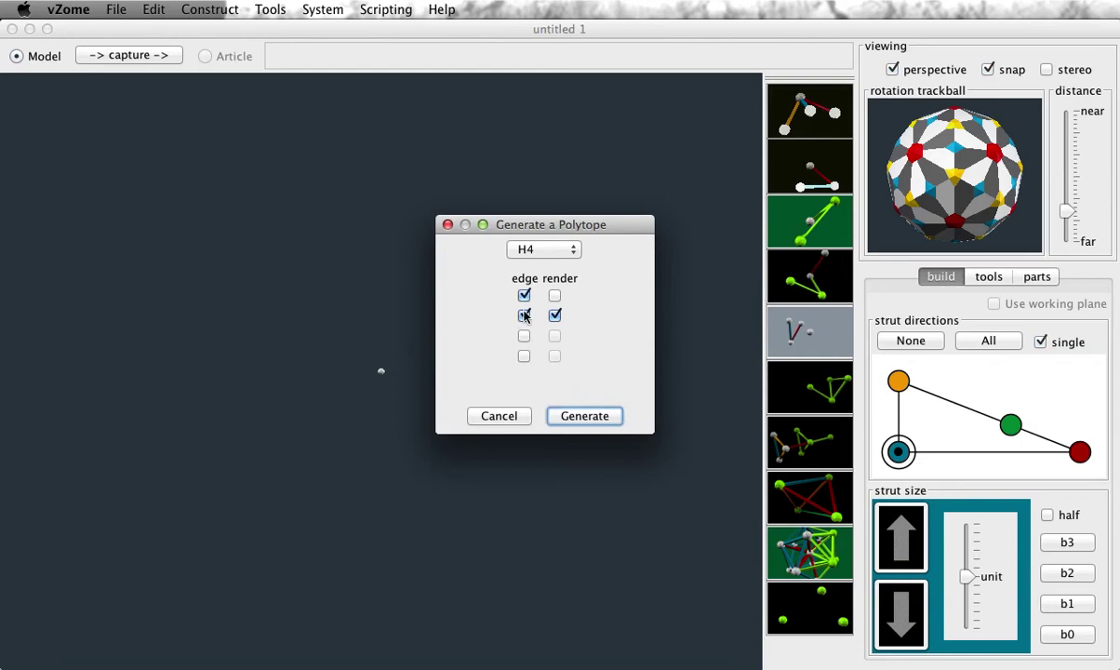
left_click(540, 254)
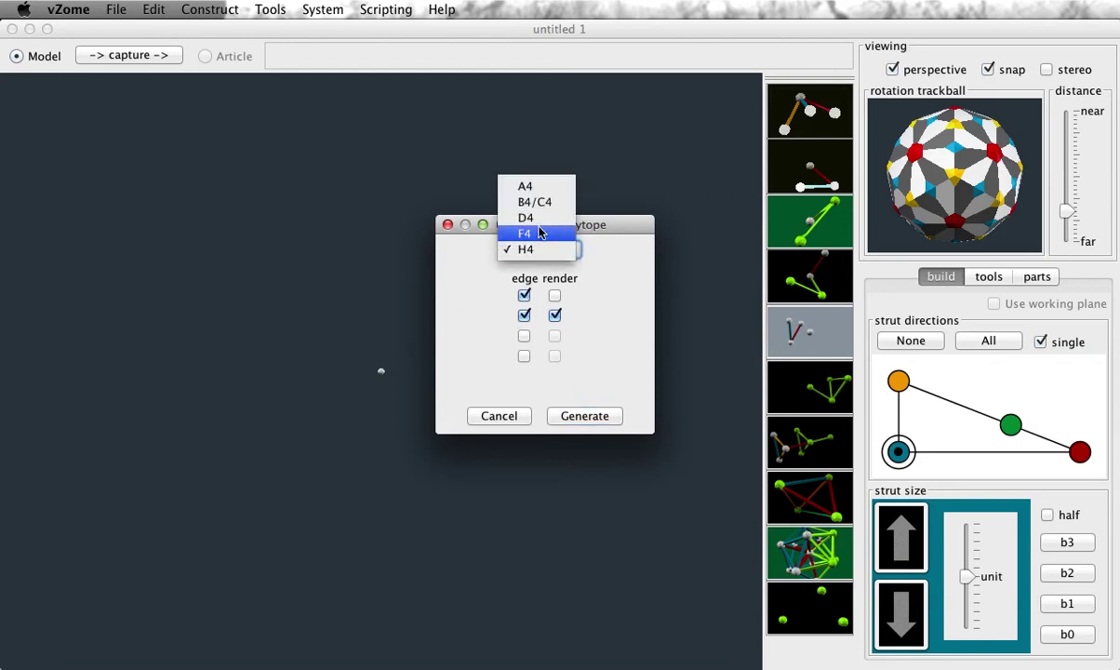
left_click(540, 234)
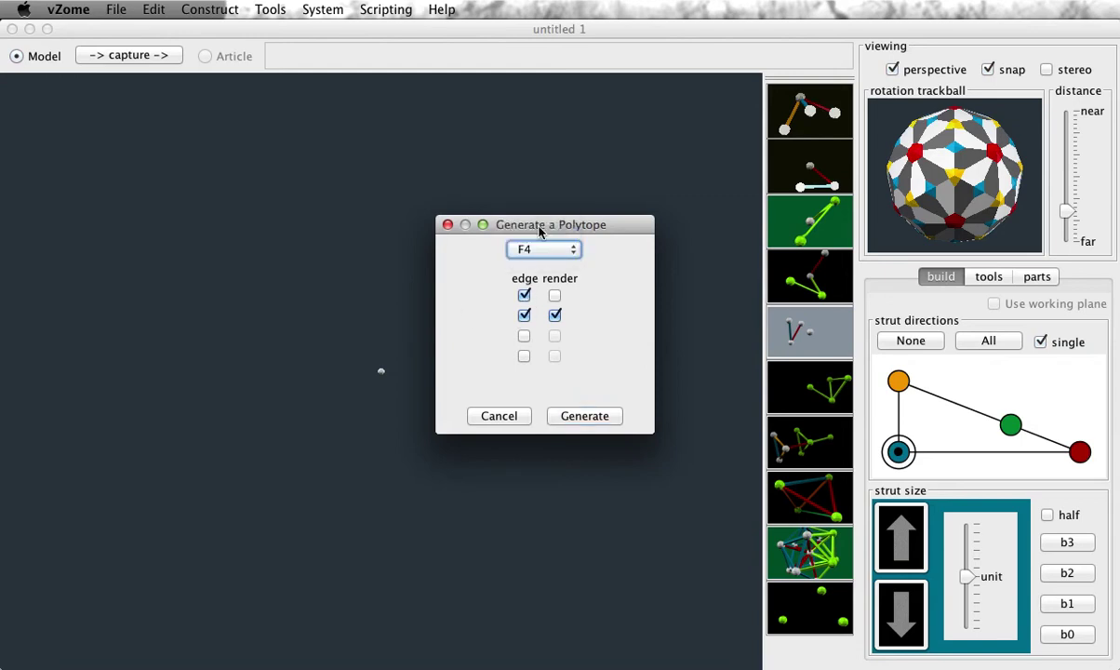
left_click(555, 295)
left_click(523, 315)
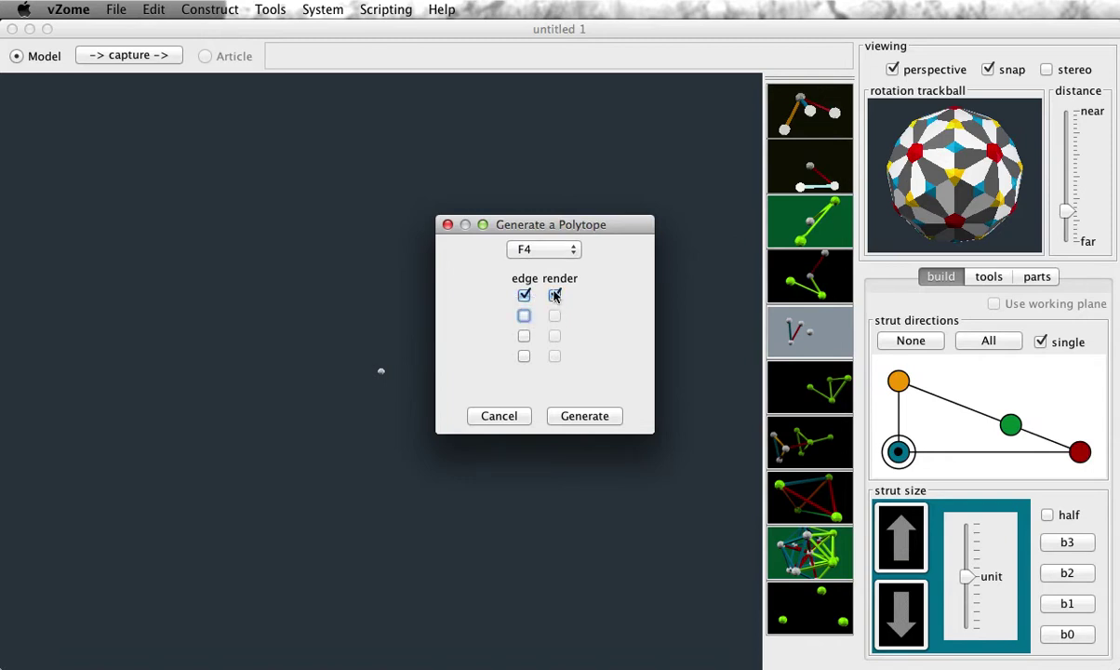
left_click(588, 417)
Turn off view snapping and select the six balls of one octahedral cell in the F4 polytope.
scroll(995, 196, "up", 5)
left_click_drag(946, 211, 993, 122)
left_click(988, 68)
left_click_drag(984, 164, 957, 177)
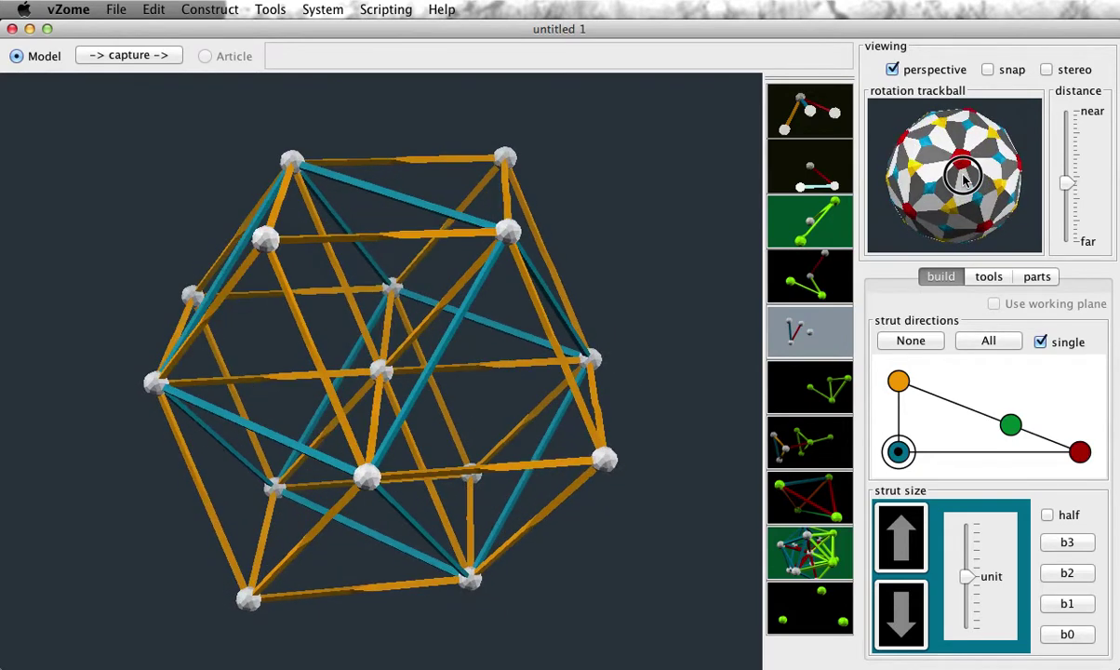
left_click(610, 461)
left_click(383, 371)
left_click(368, 476)
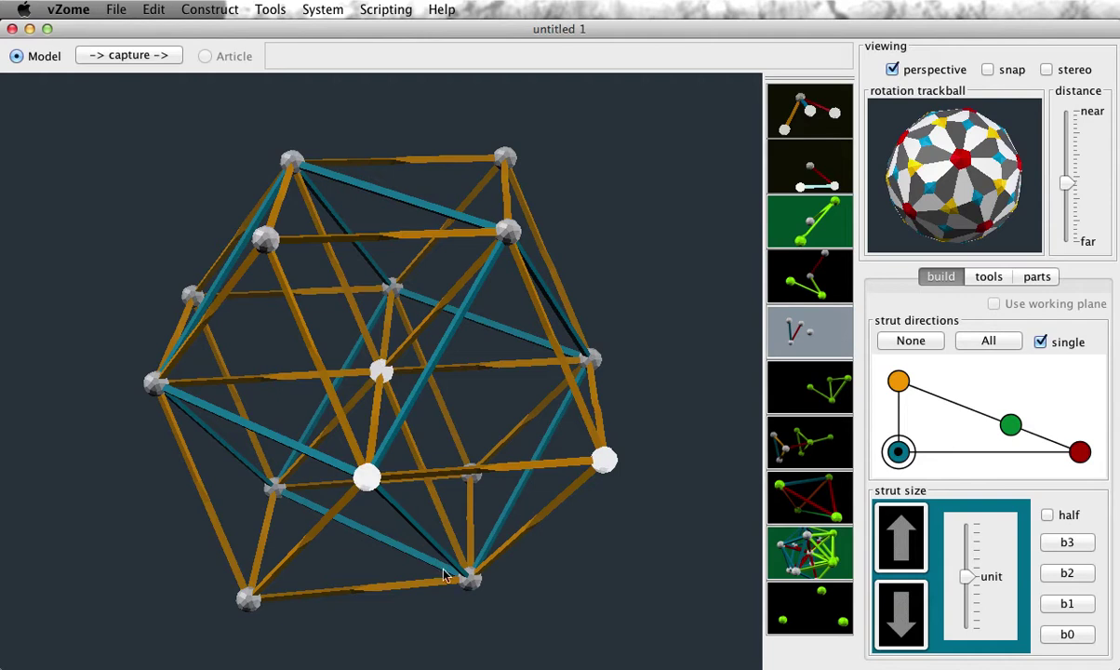
left_click(469, 578)
left_click(511, 235)
left_click(592, 357)
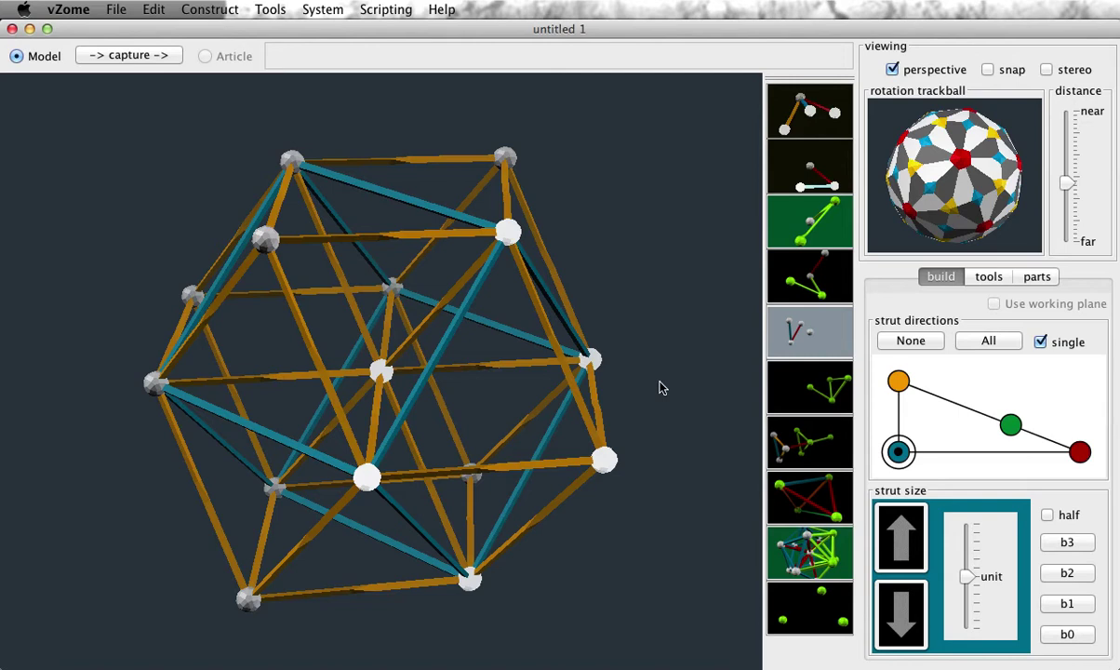
Undo all model changes and generate an F4 polytope with only the fourth edge enabled and rendered.
key("super+alt+z")
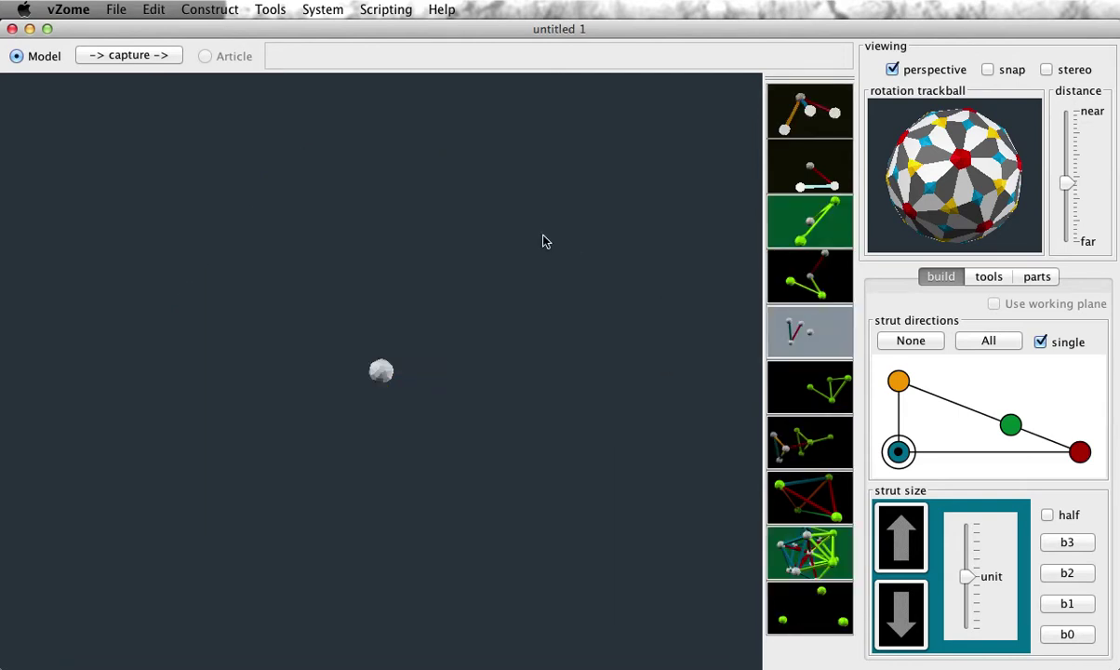
key("super+shift+p")
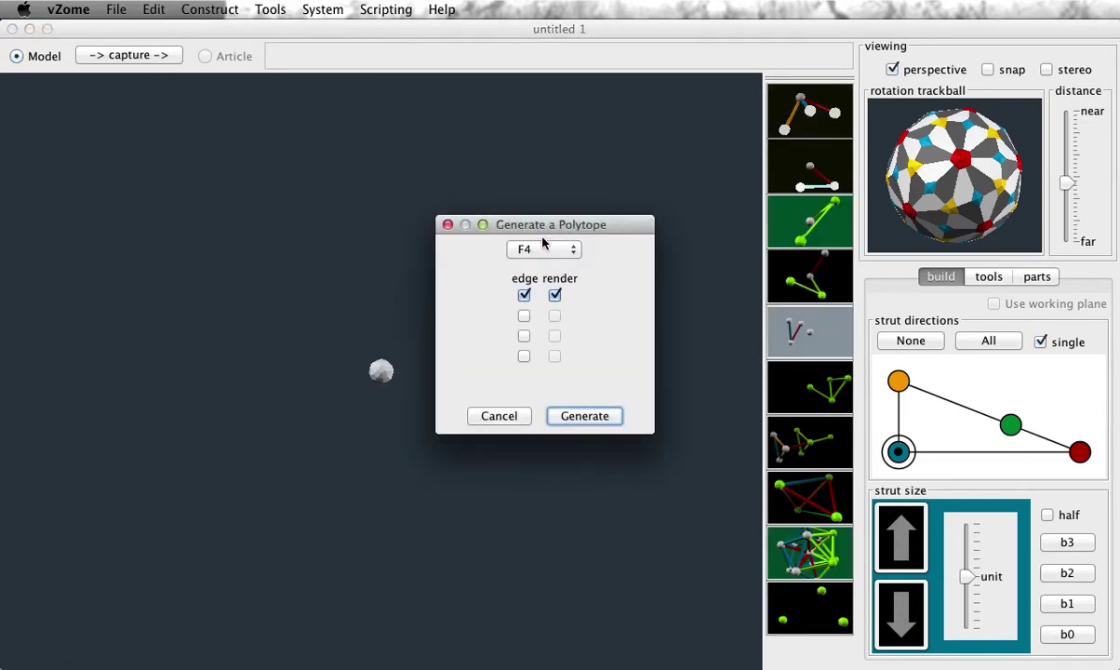
left_click(524, 356)
left_click(523, 295)
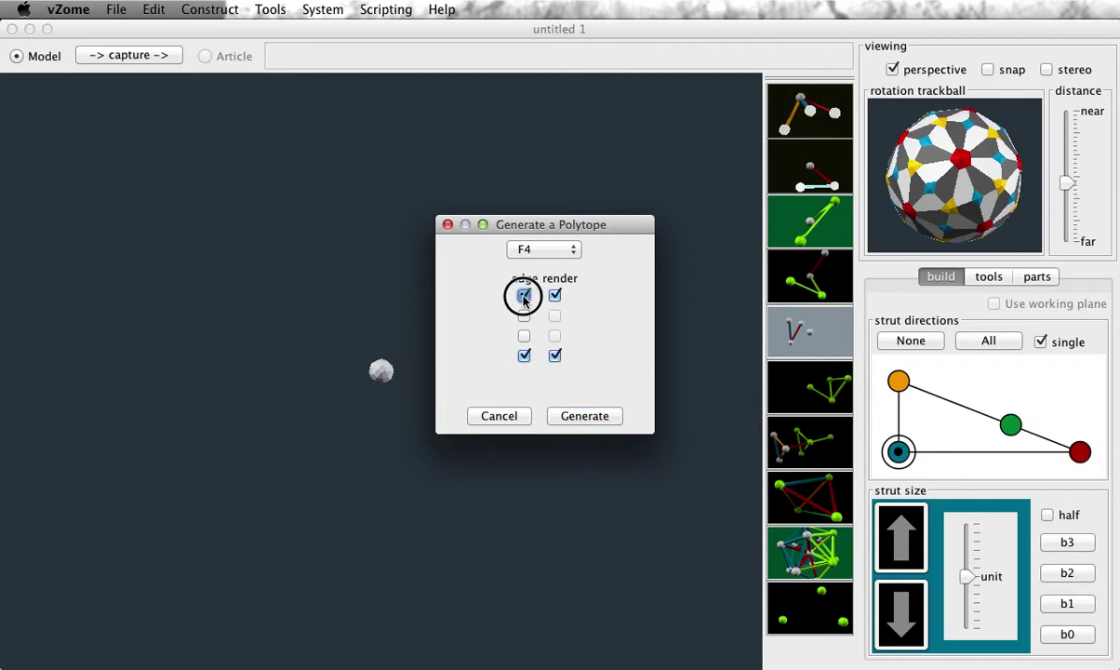
left_click(584, 415)
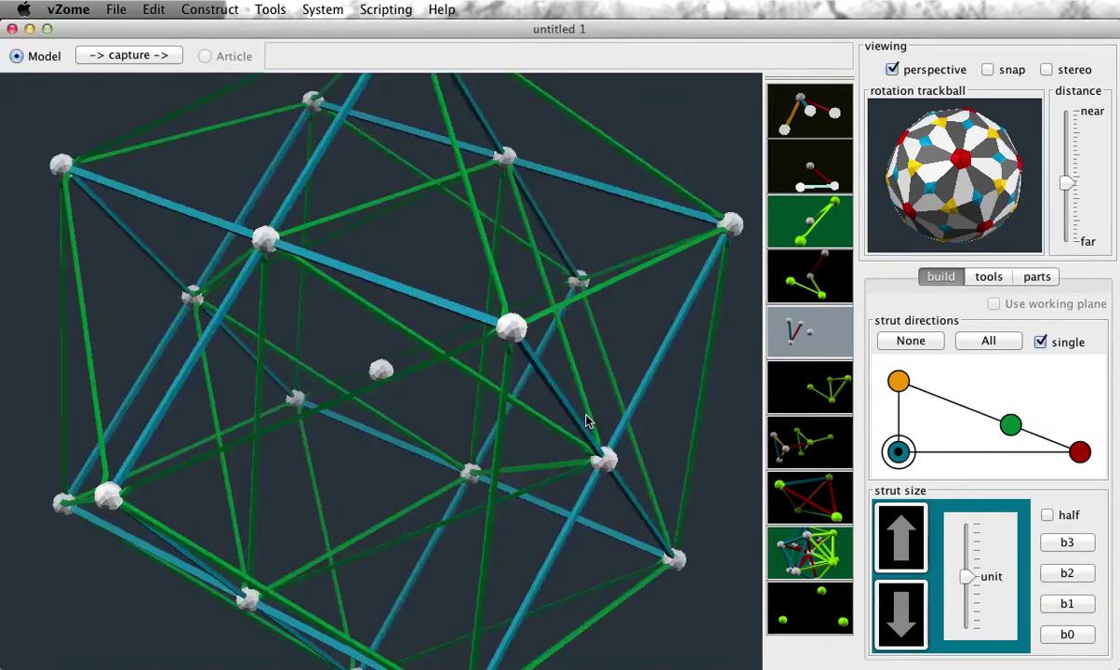
Select the six balls of one octahedral cell in the blue and green F4 polytope.
mouse_move(914, 181)
left_mouse_down()
mouse_move(928, 187)
mouse_move(888, 175)
mouse_move(930, 192)
mouse_move(994, 181)
mouse_move(1000, 100)
mouse_move(1095, 105)
mouse_move(1103, 154)
mouse_move(931, 167)
left_mouse_up()
left_click(395, 181)
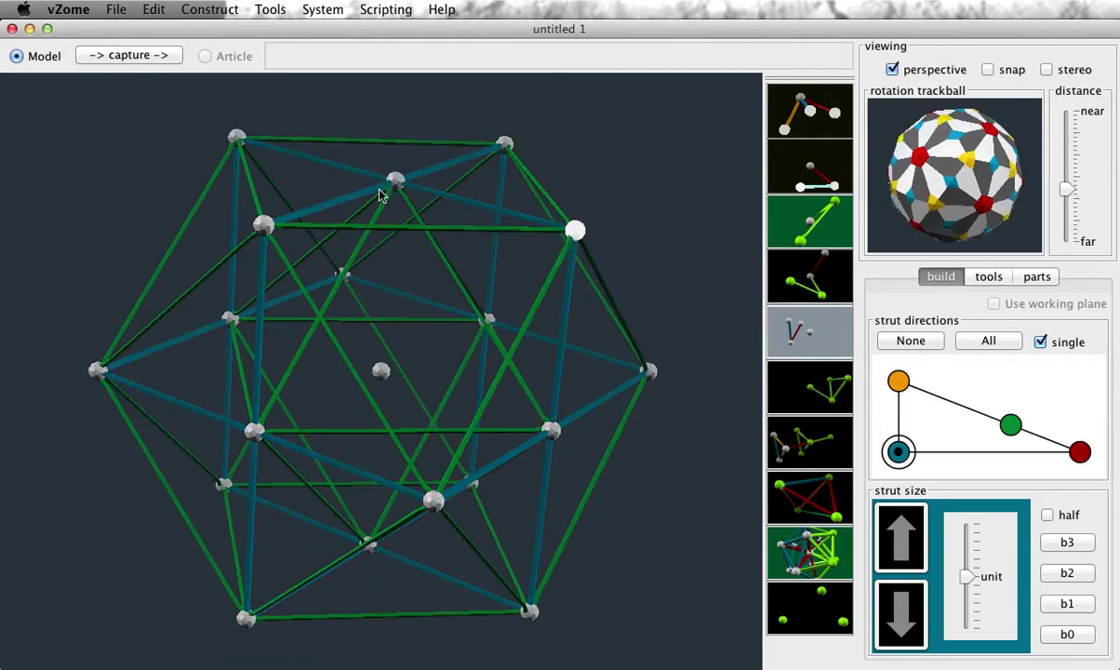
left_click(263, 226)
left_click(255, 433)
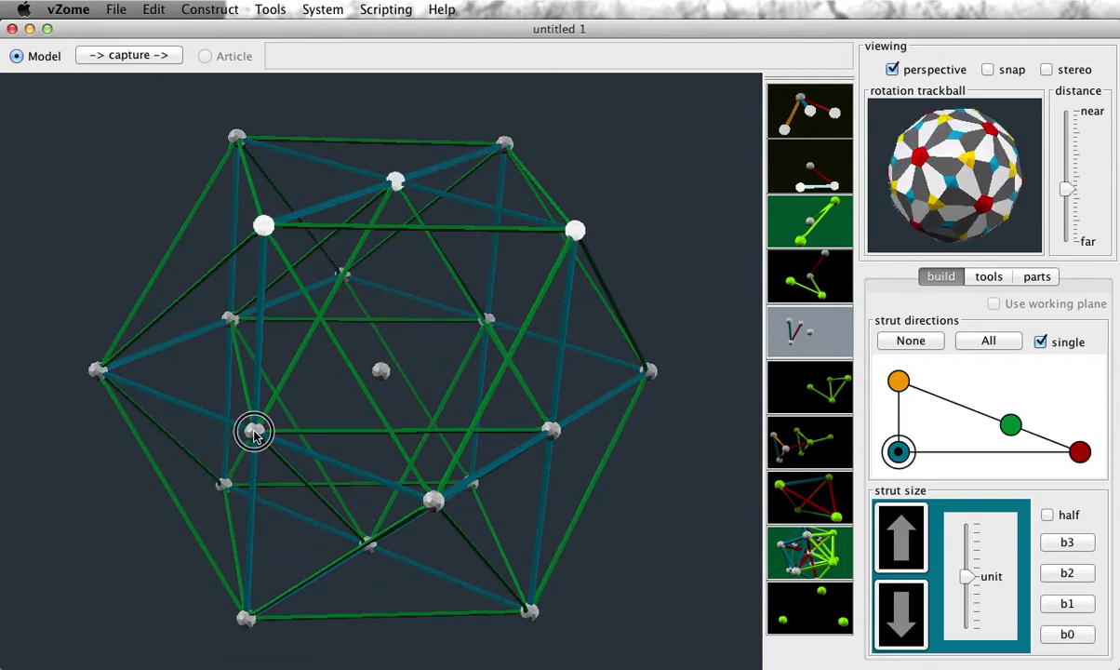
left_click(433, 500)
left_click(552, 431)
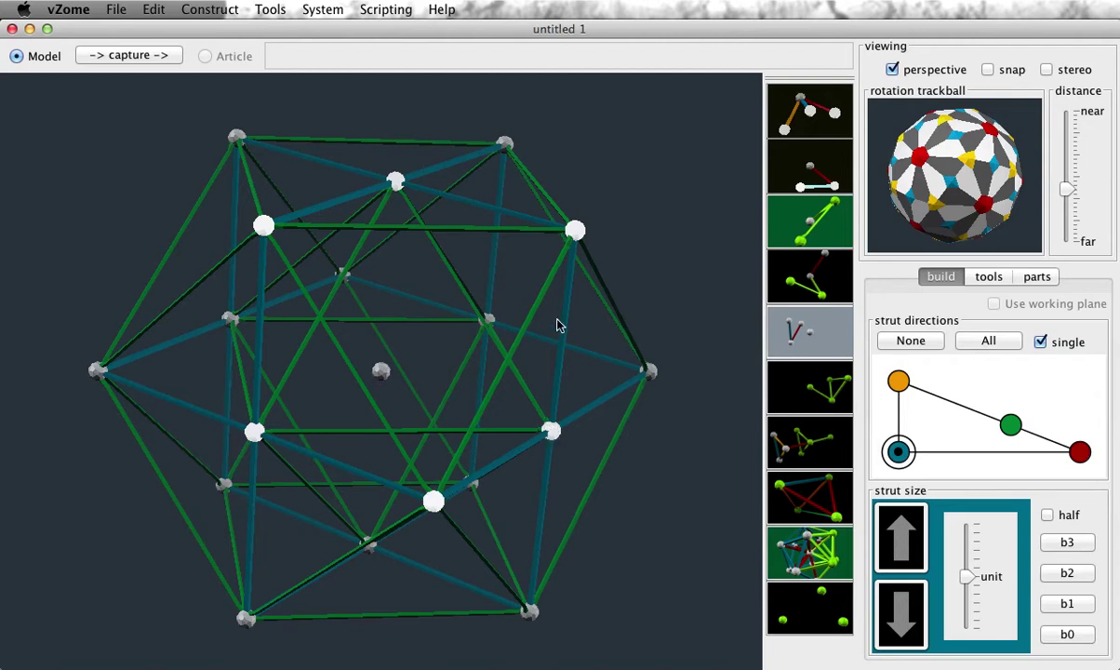
mouse_move(912, 203)
left_mouse_down()
mouse_move(931, 200)
mouse_move(926, 216)
mouse_move(933, 191)
mouse_move(923, 198)
left_mouse_up()
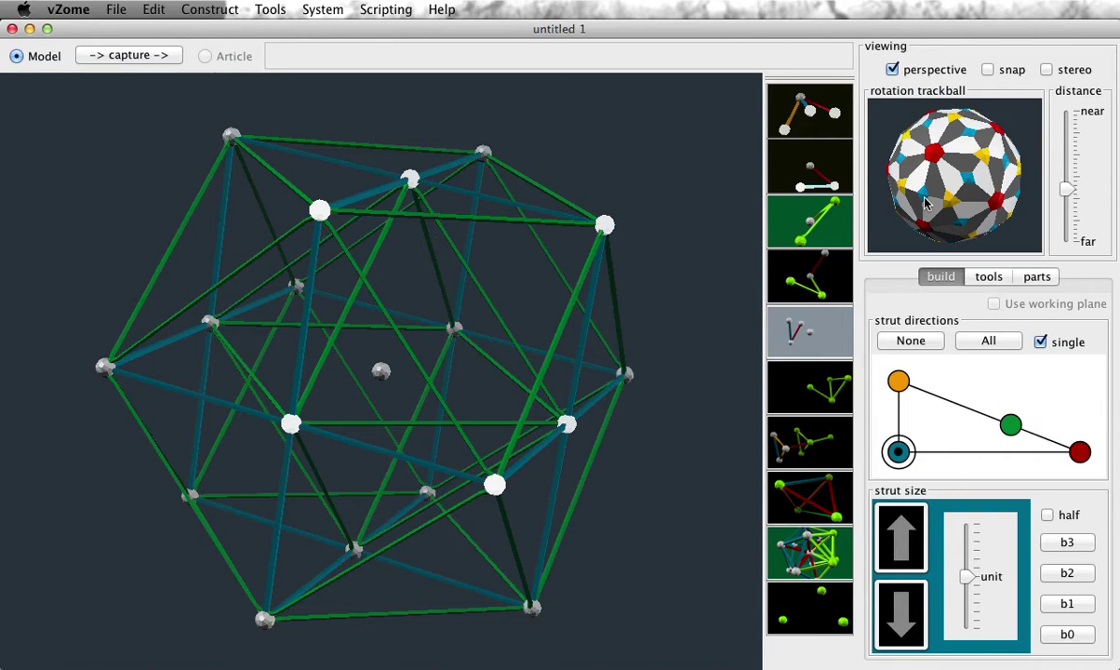
Undo back to the single central ball and build a red unit strut from it as the symmetry axis.
key("super+z")
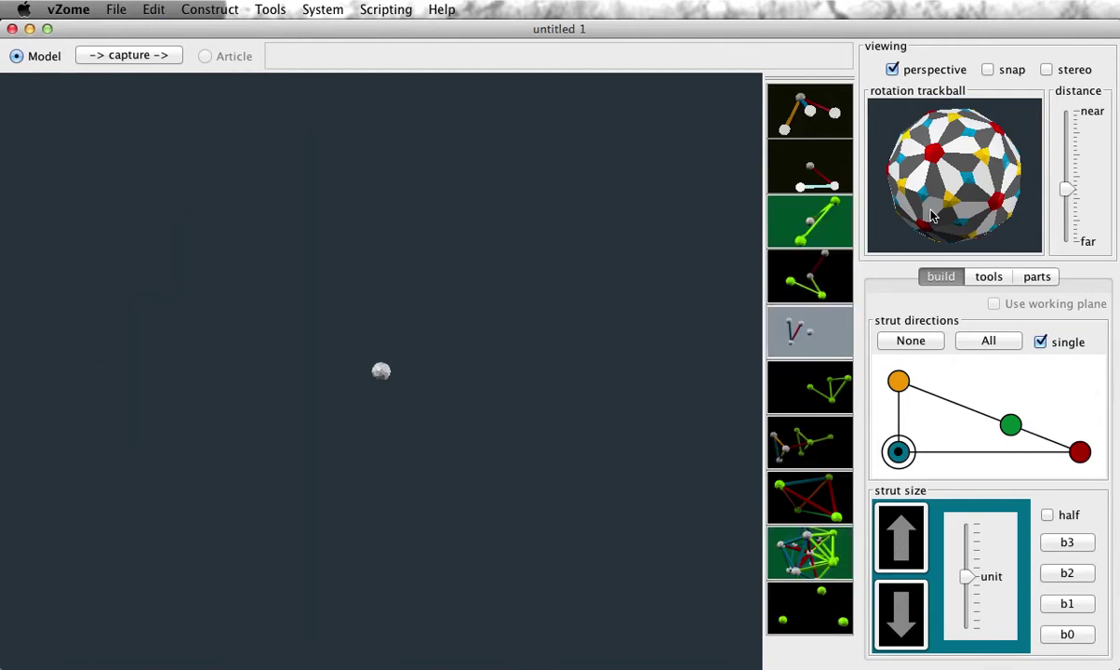
scroll(933, 216, "up", 2)
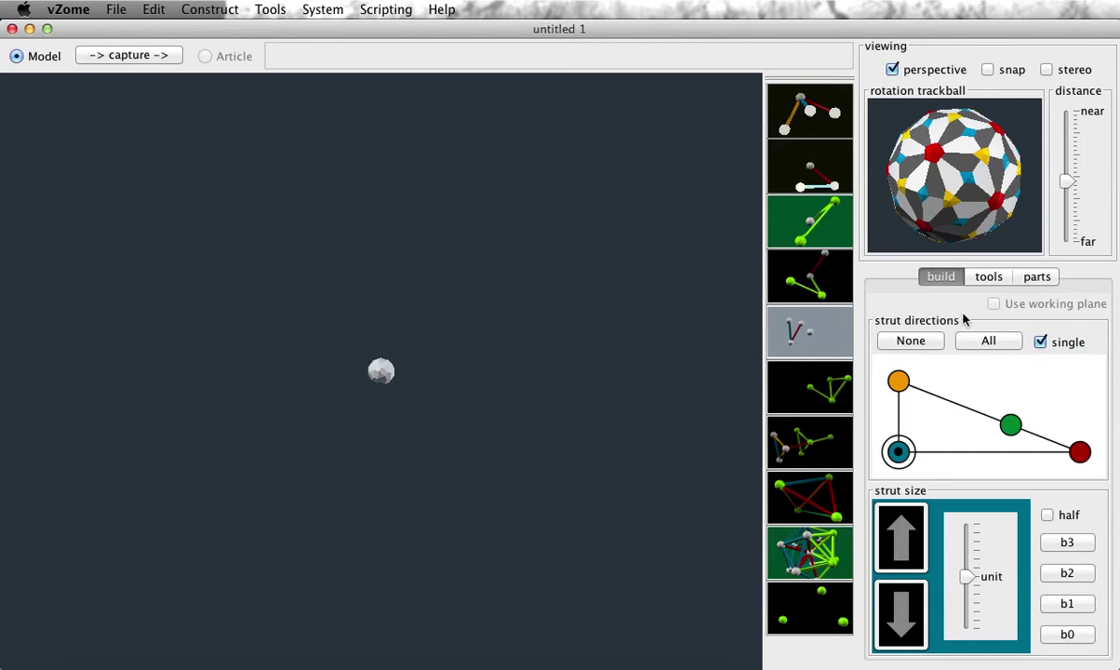
left_click(1079, 452)
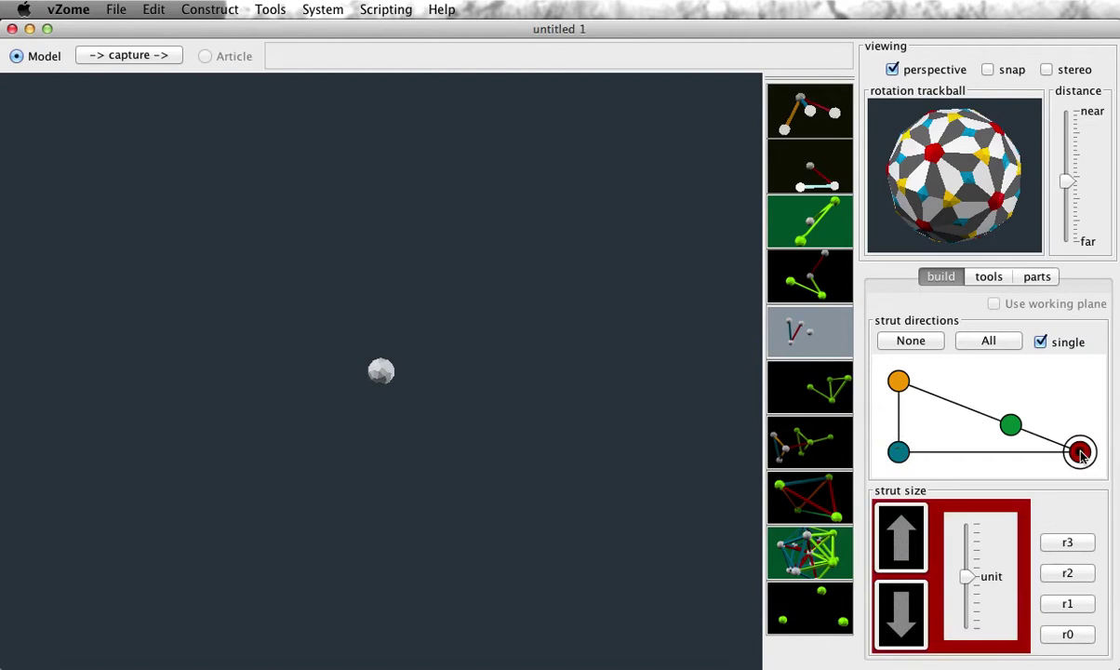
left_click_drag(381, 372, 414, 406)
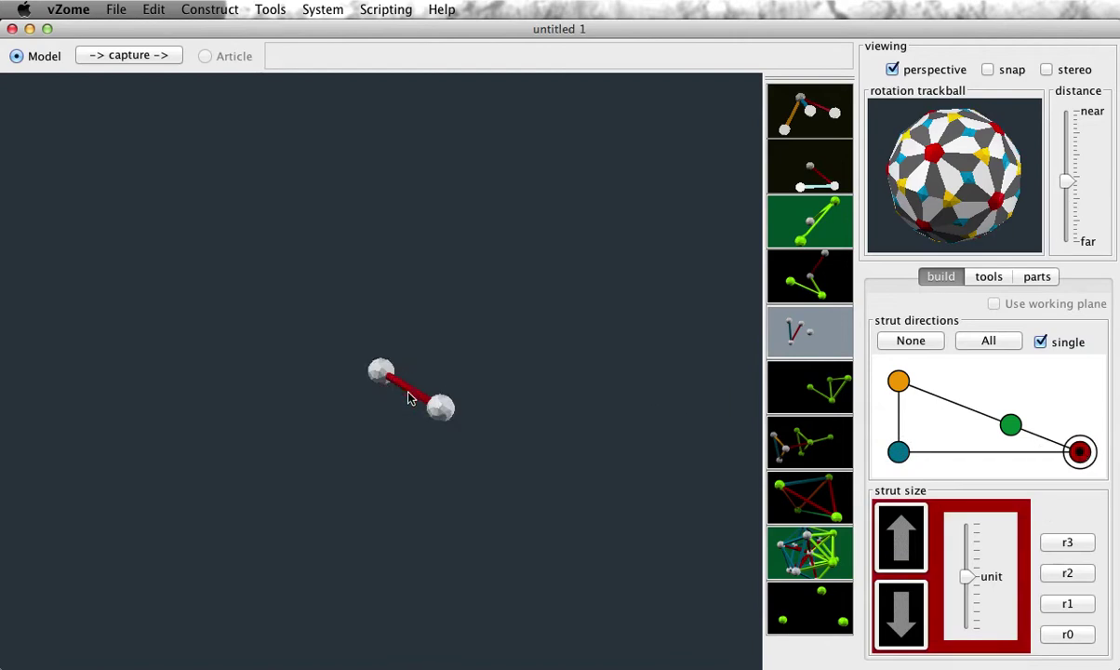
right_click(408, 396)
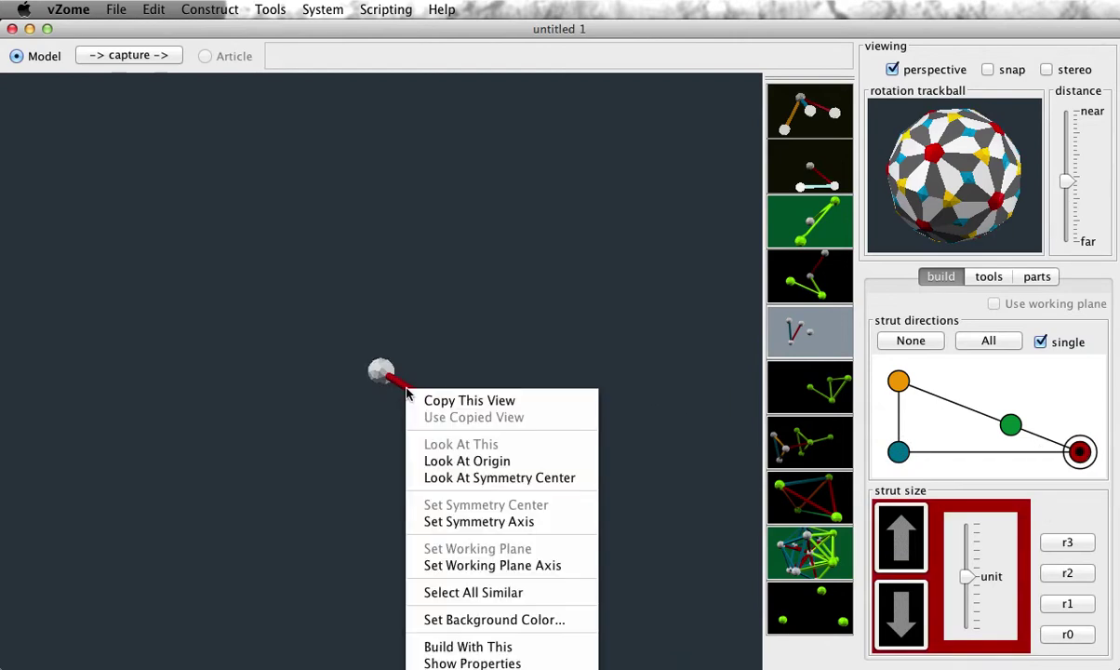
left_click(485, 522)
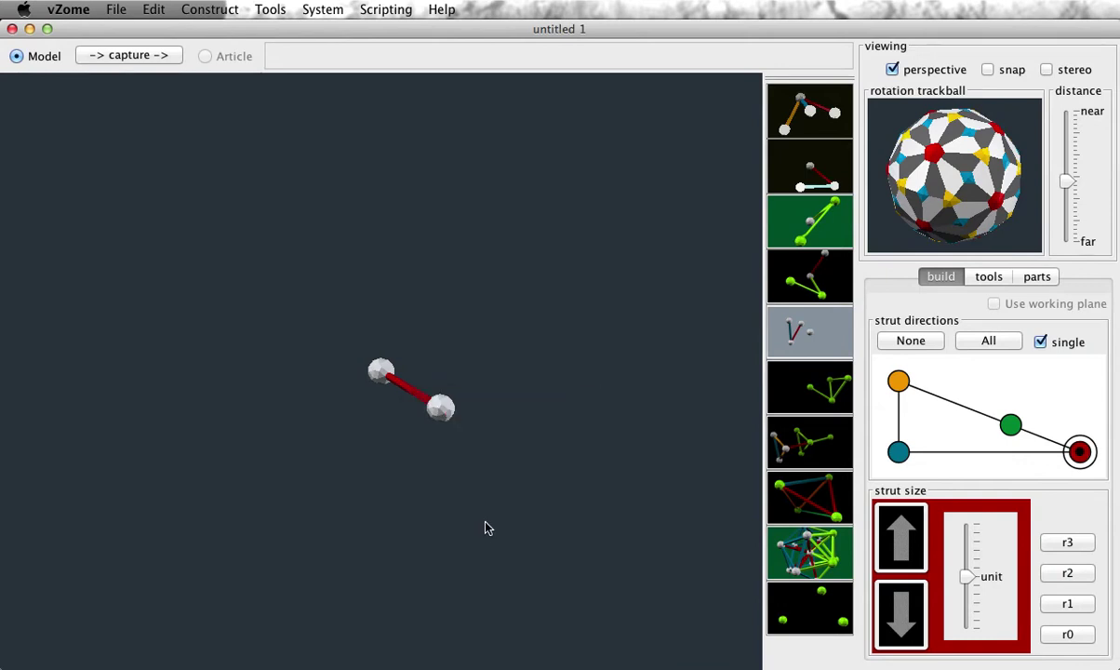
Generate an F4 polytope with only the fourth edge enabled and rendered, using the red strut as its symmetry axis.
left_click(272, 11)
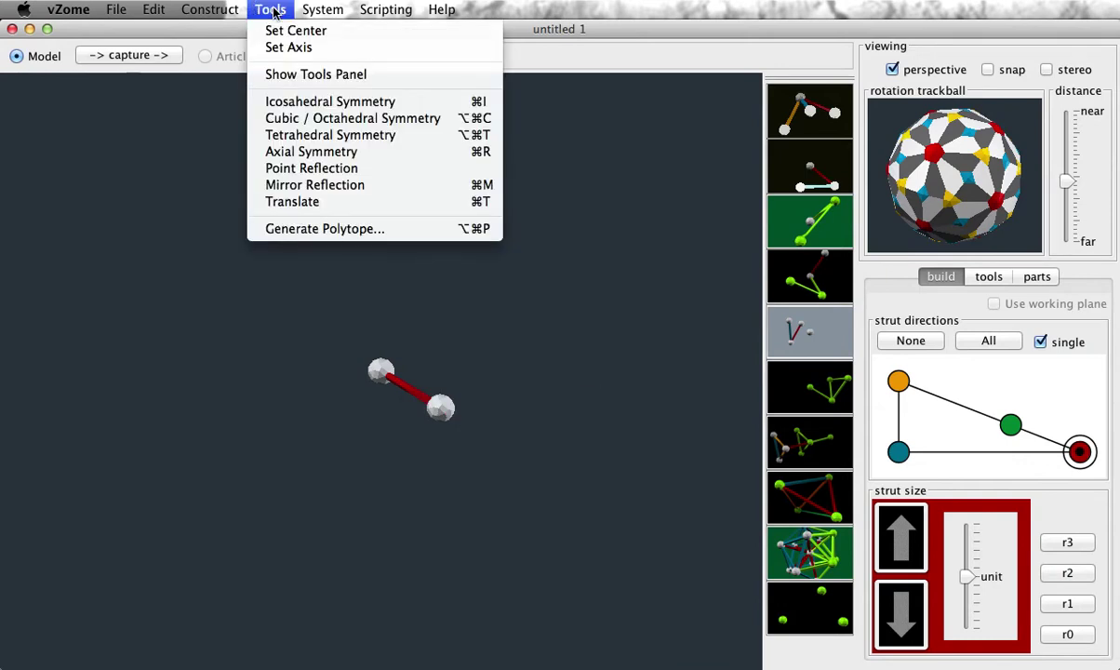
left_click(367, 229)
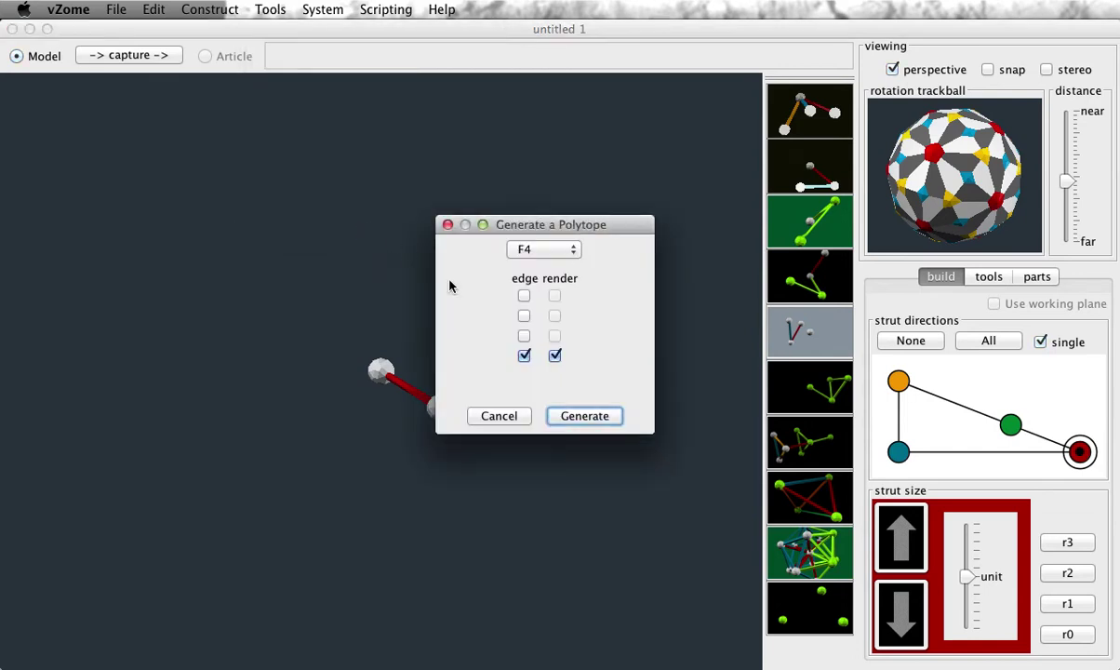
left_click(596, 424)
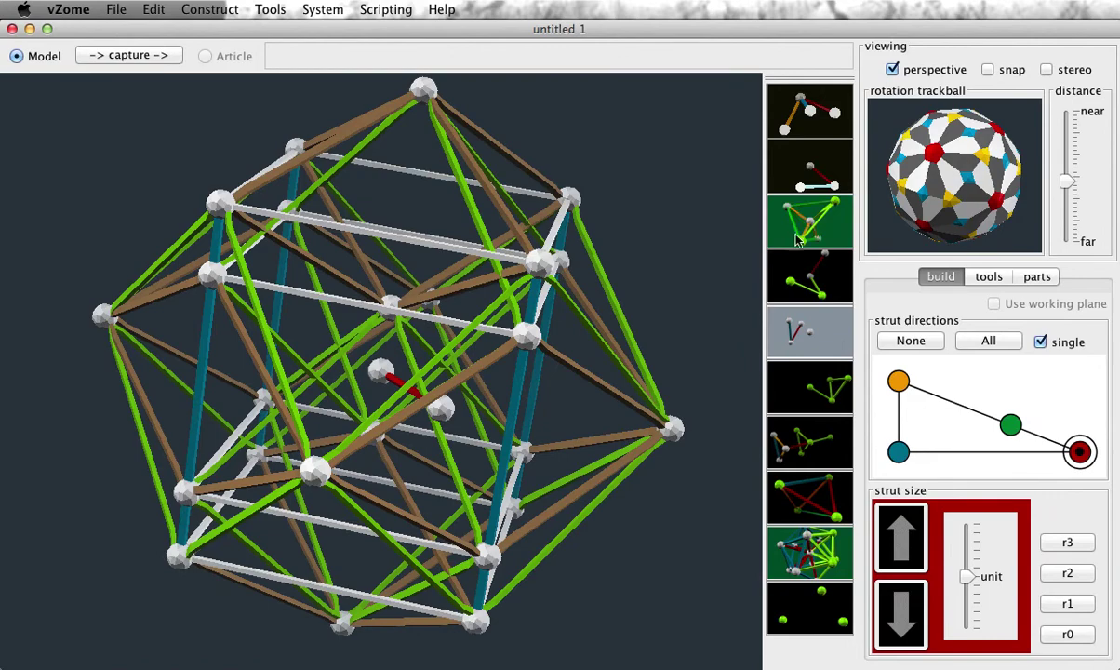
left_click_drag(876, 172, 876, 208)
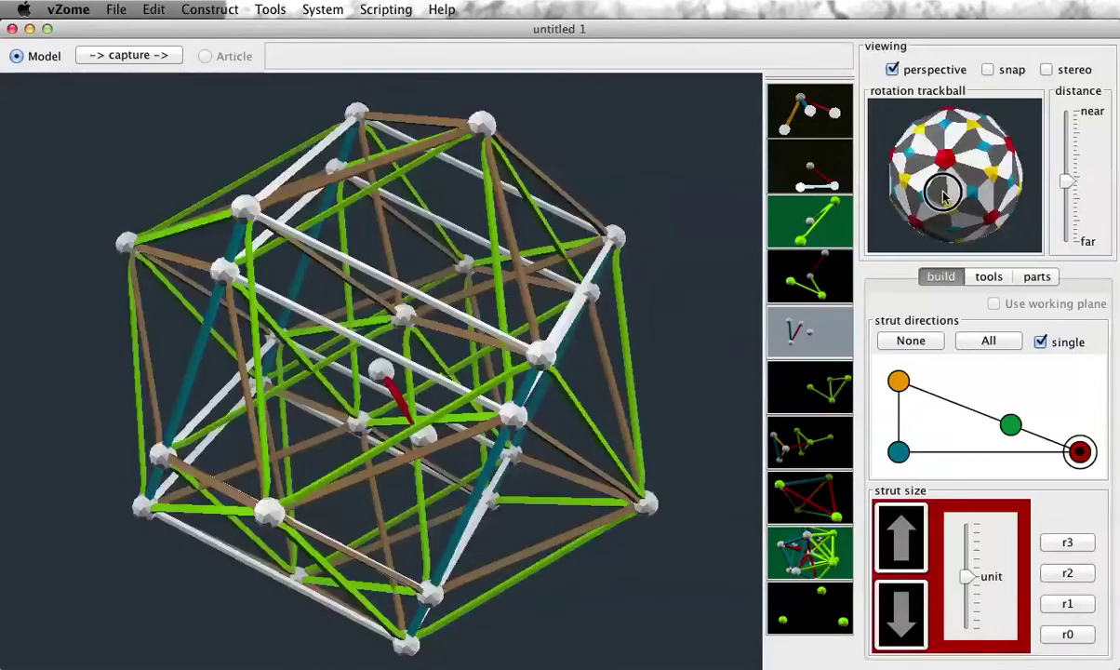
left_click_drag(951, 206, 929, 202)
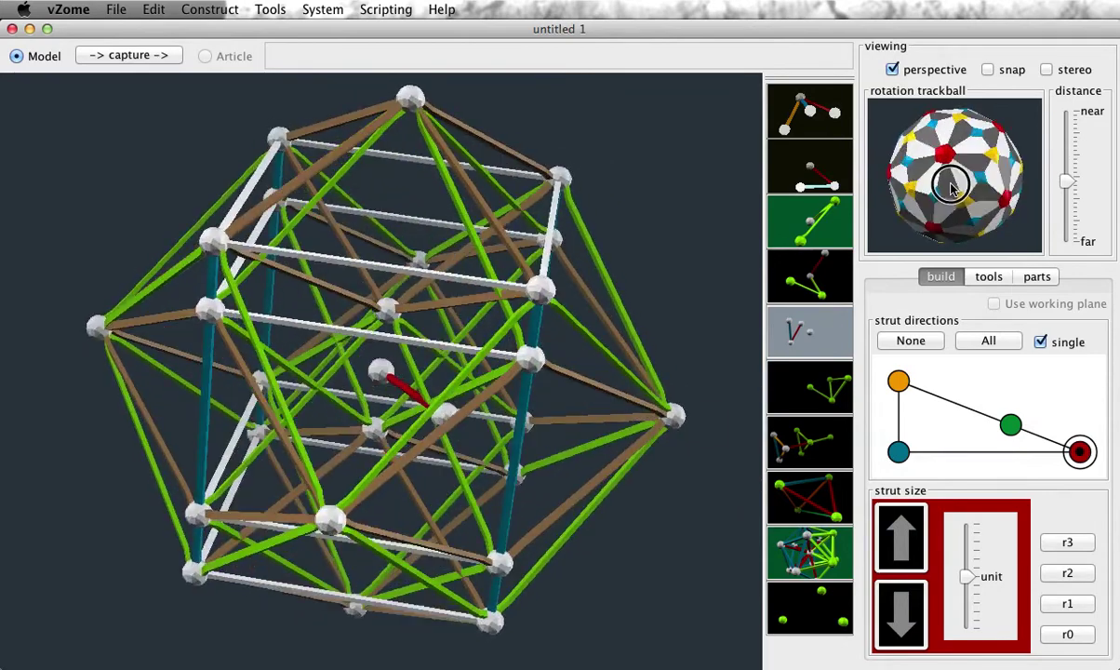
left_click_drag(981, 186, 956, 209)
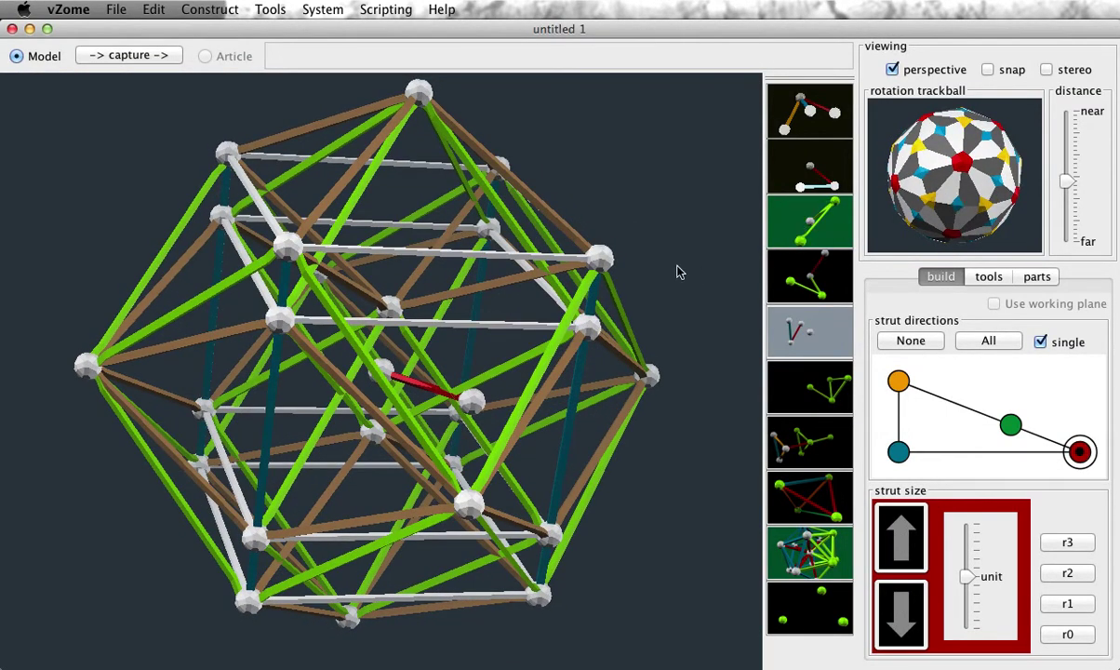
Undo all model changes, and show the frame labels around the central ball to examine the axes before hiding them again.
key("super+alt+z")
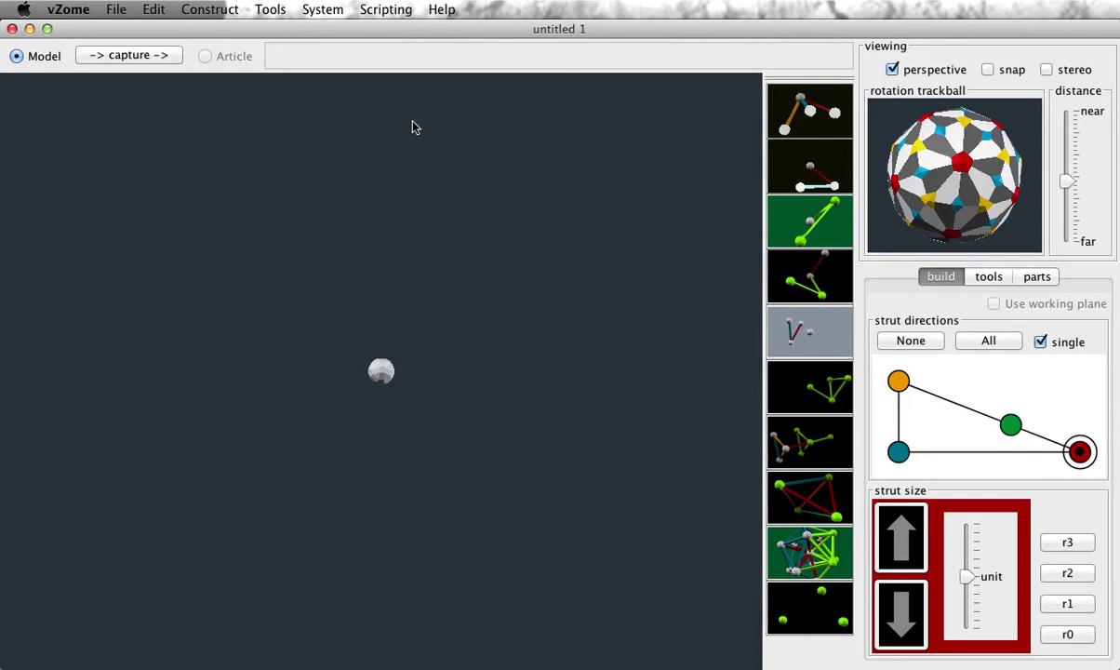
left_click(322, 9)
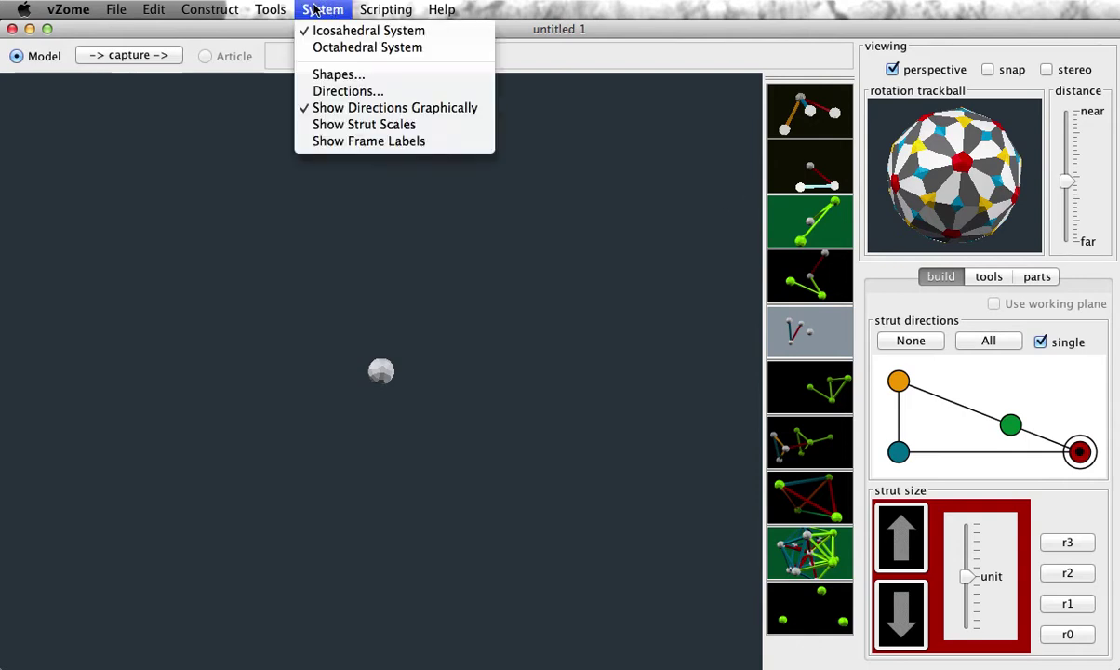
left_click(365, 140)
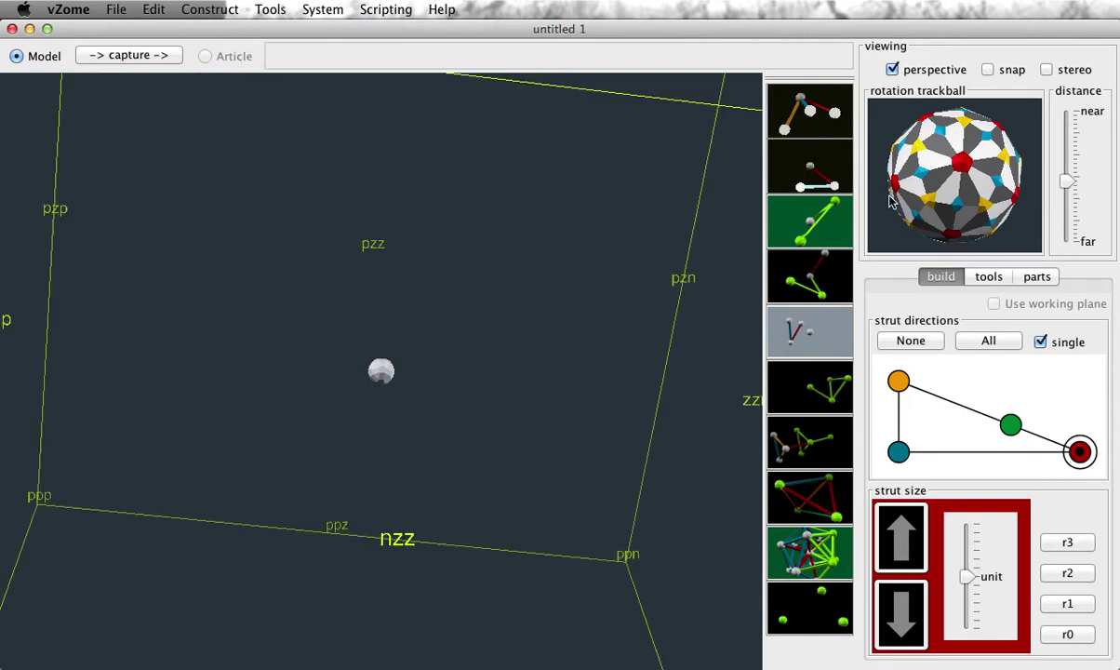
left_click_drag(895, 186, 948, 176)
scroll(948, 177, "up", 5)
scroll(949, 177, "up", 3)
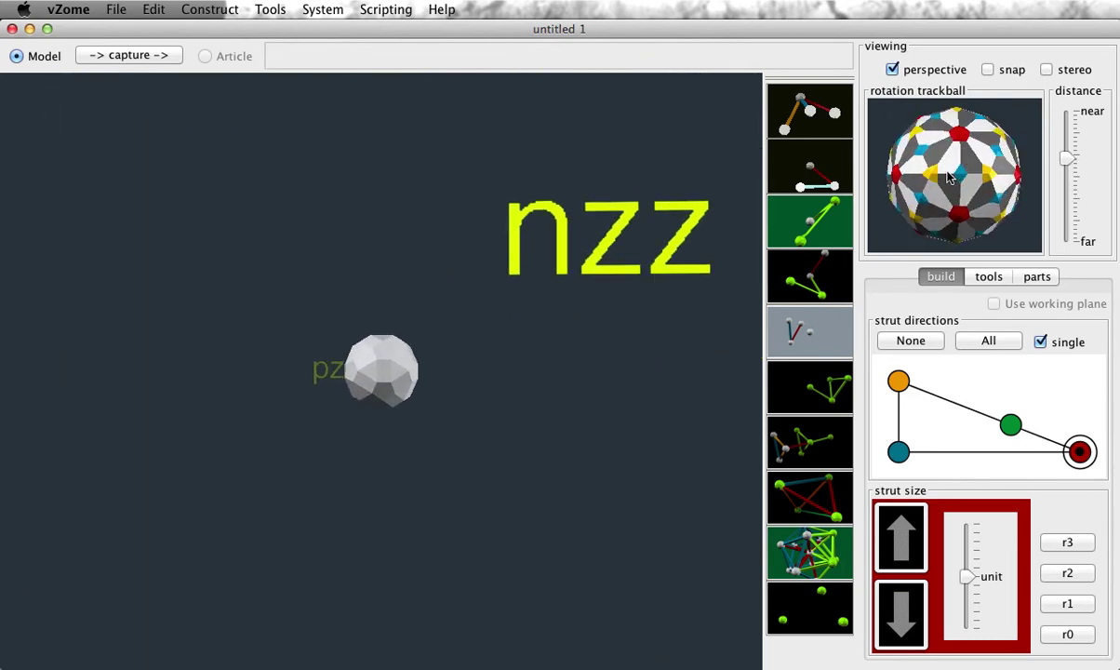
left_click_drag(949, 177, 935, 223)
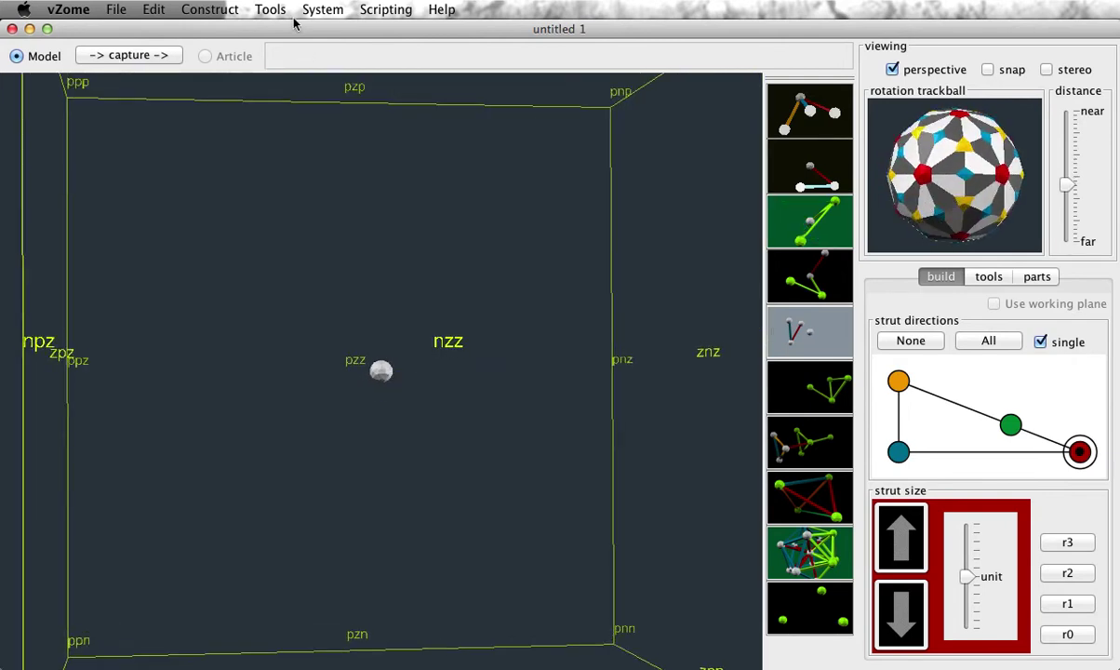
left_click(323, 10)
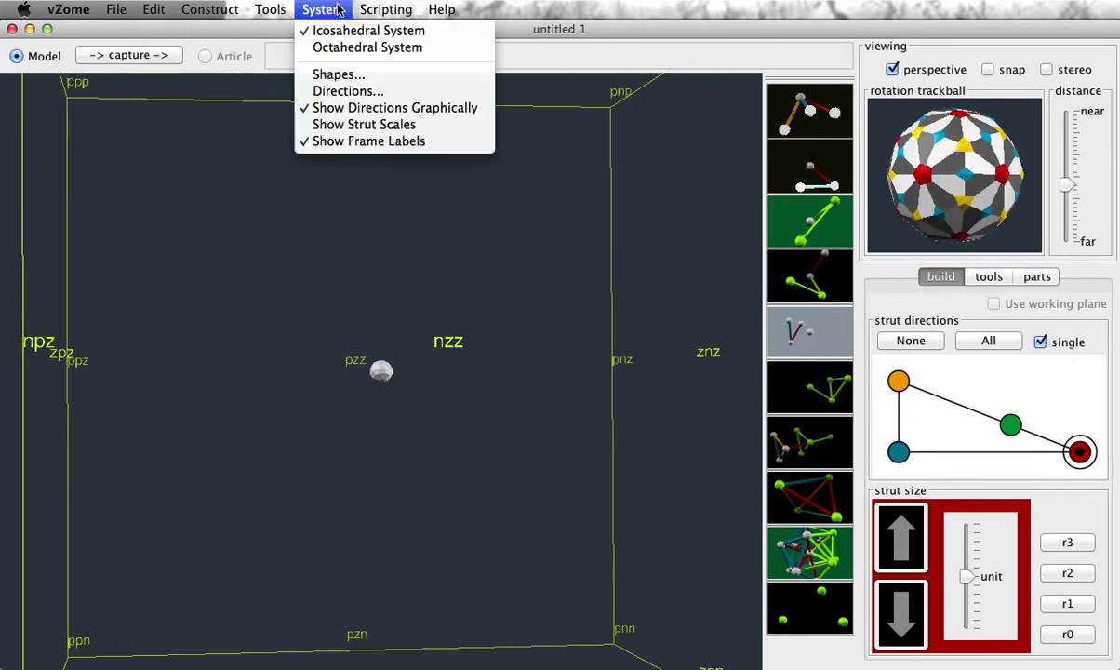
left_click(325, 140)
Build a blue unit strut from the central ball and set it as the symmetry axis.
left_click(271, 9)
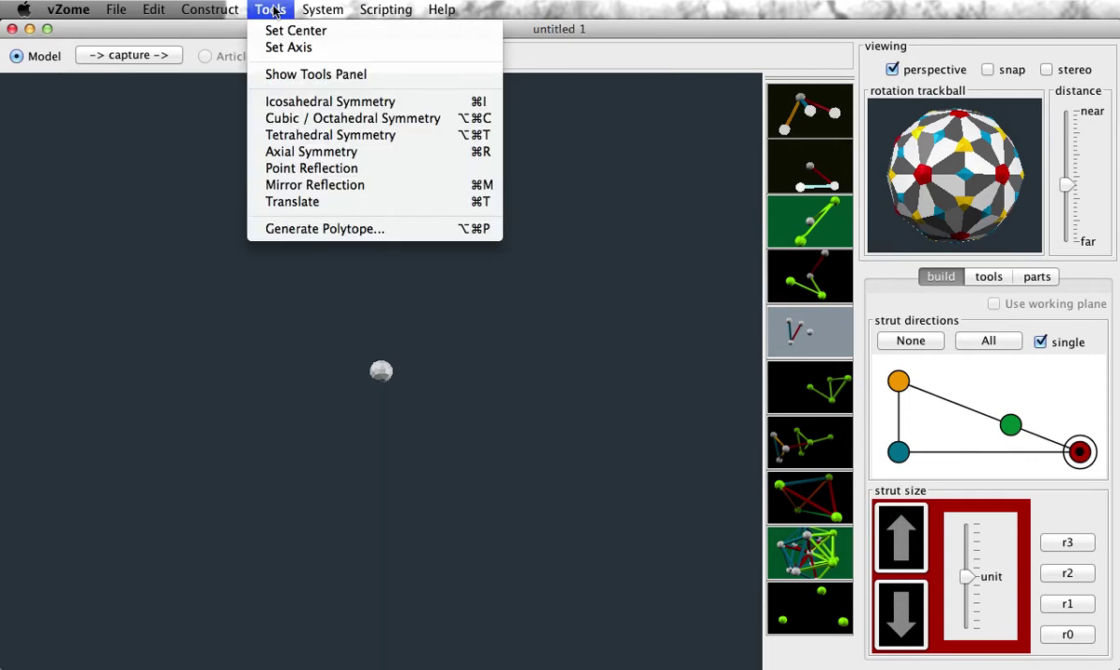
left_click(271, 9)
left_click(898, 452)
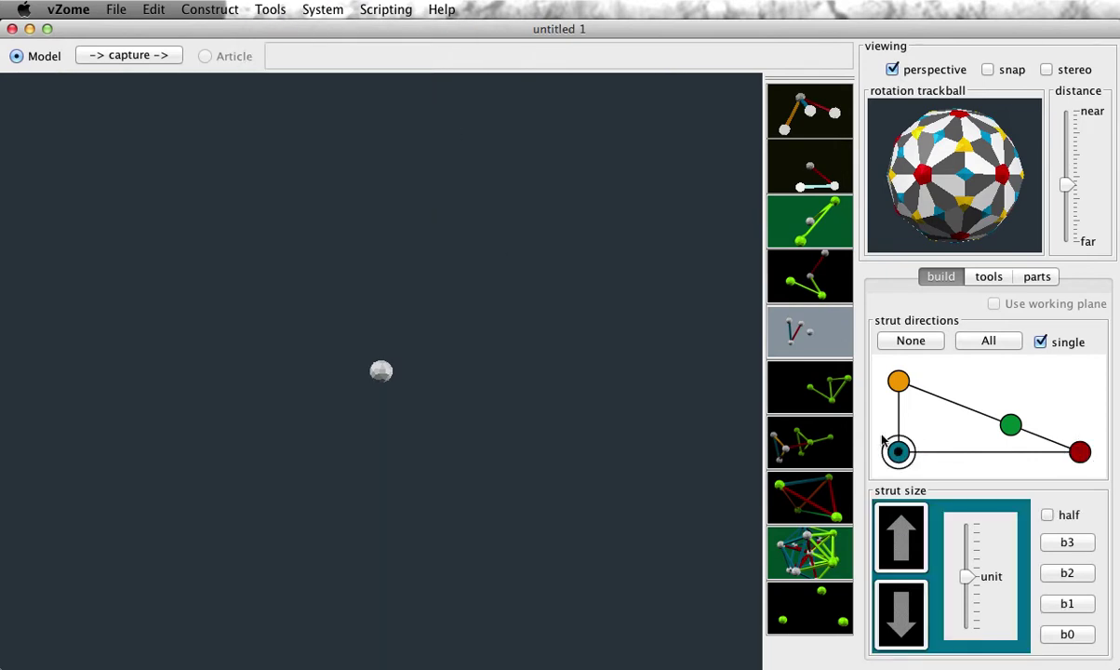
scroll(410, 381, "up", 5)
left_click_drag(410, 368, 450, 301)
right_click(450, 292)
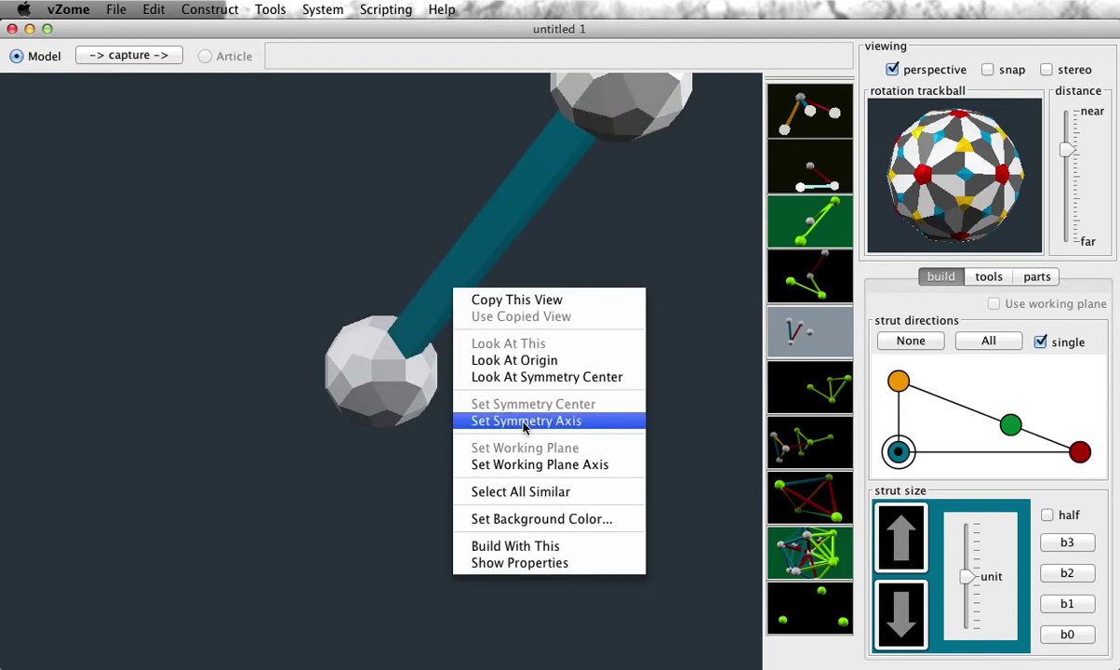
left_click(619, 419)
Generate an F4 polytope with only the fourth edge enabled and rendered, using the blue strut as its symmetry axis.
scroll(1014, 174, "down", 3)
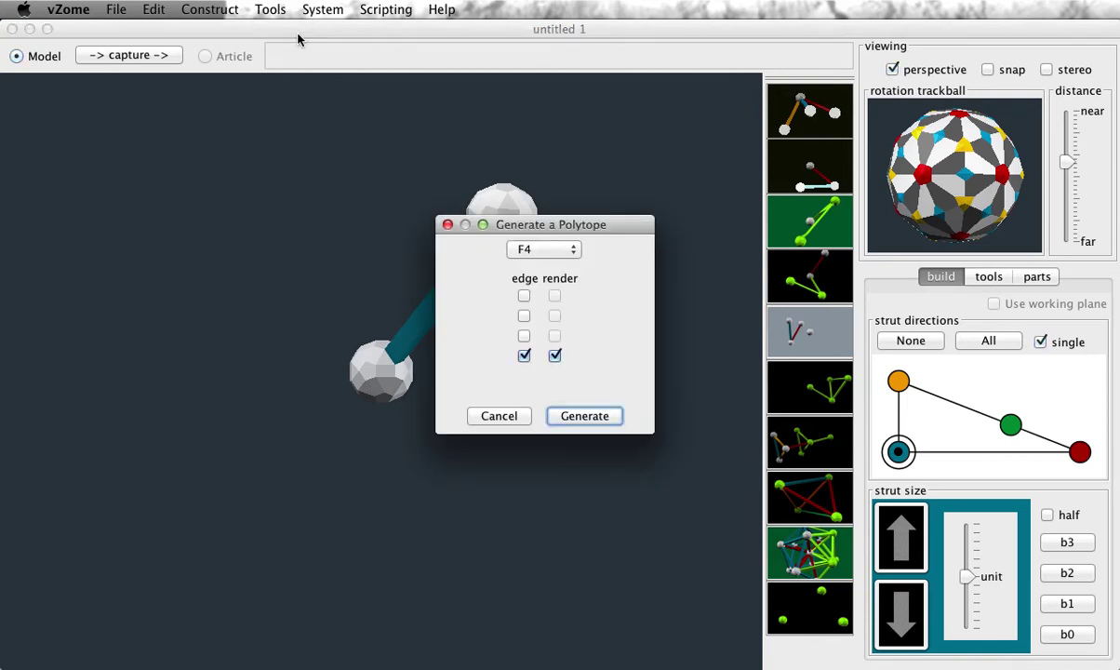
left_click(584, 416)
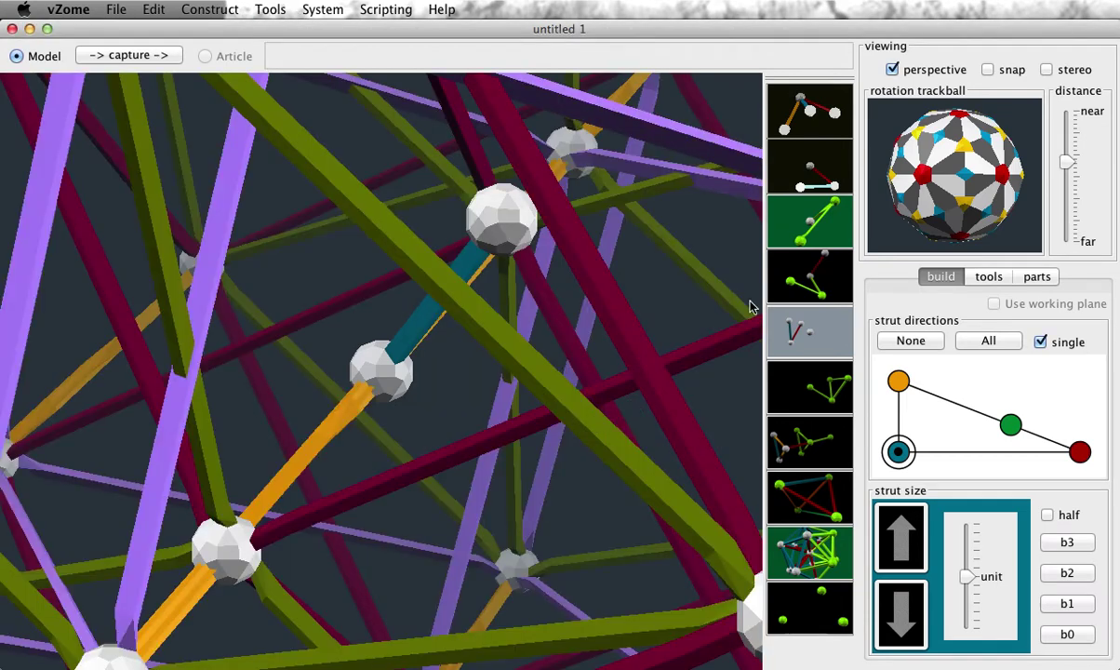
scroll(925, 191, "down", 5)
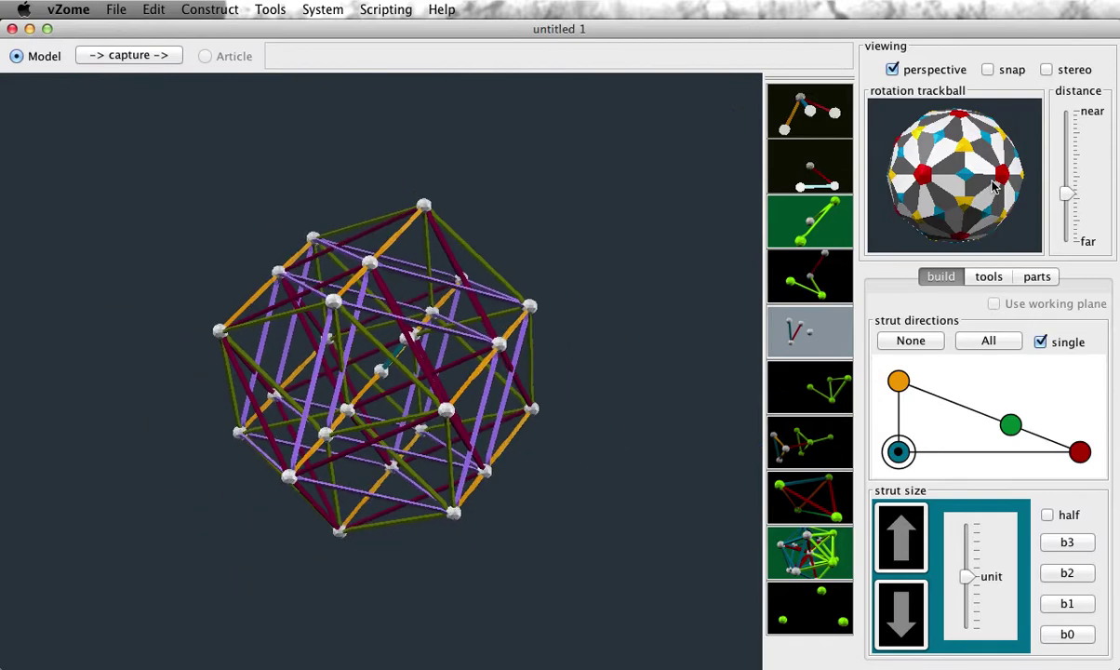
left_click_drag(985, 198, 995, 193)
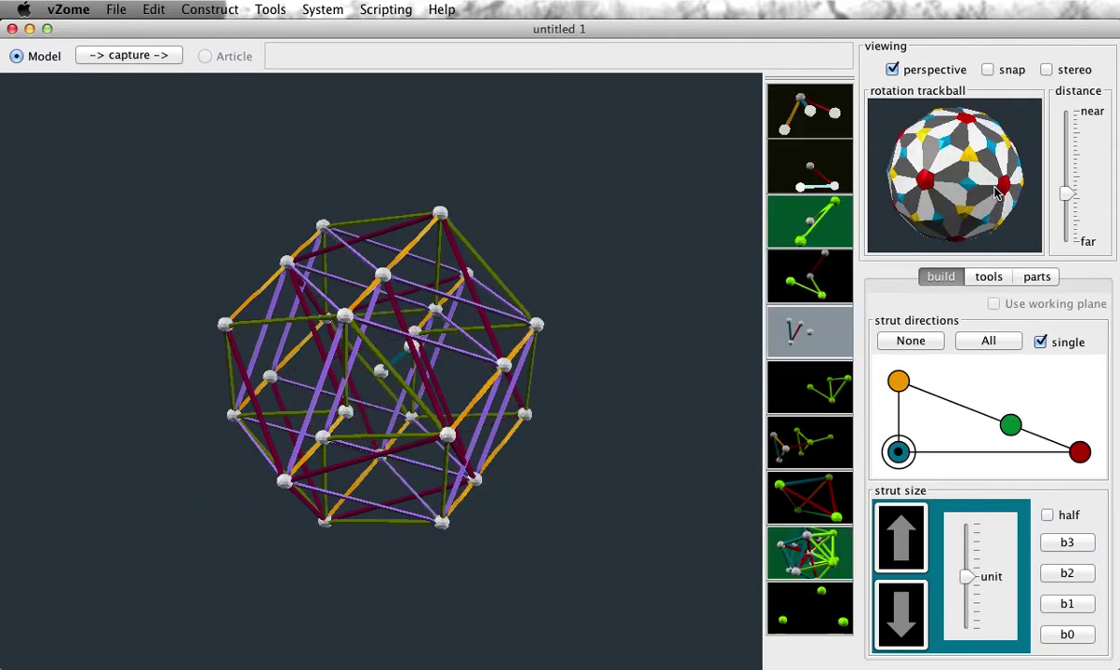
Undo the last polytope and generate an F4 polytope with only the first edge enabled and rendered.
key("super+z")
key("super+p")
left_click(523, 295)
left_click(523, 355)
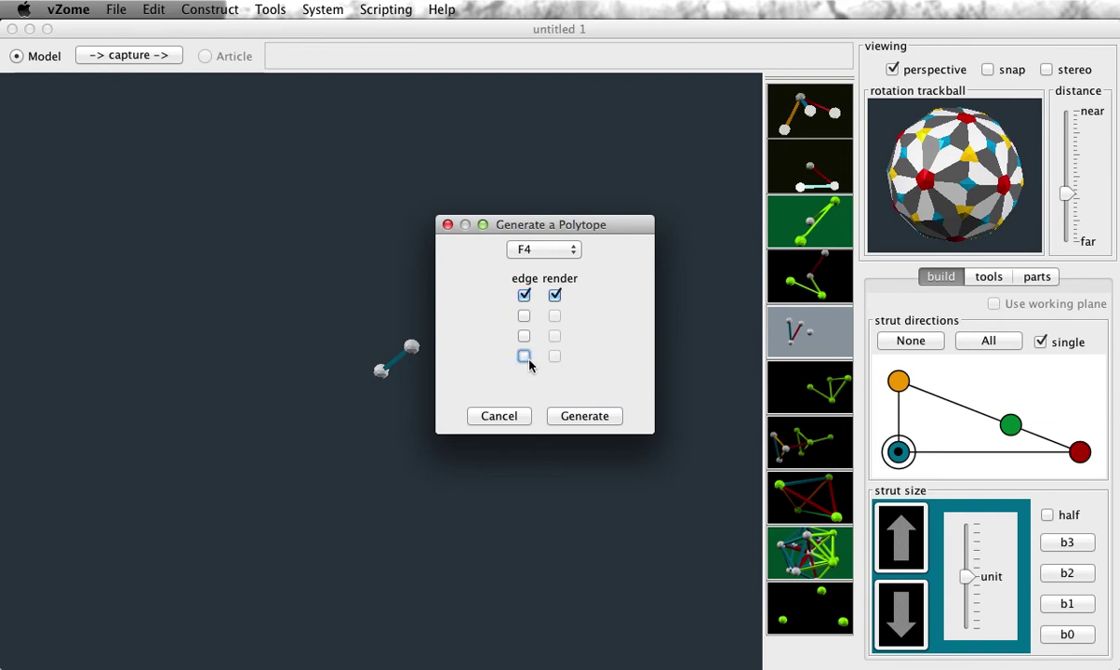
left_click(584, 415)
scroll(947, 161, "up", 3)
mouse_move(947, 163)
left_mouse_down()
mouse_move(953, 190)
mouse_move(951, 175)
left_mouse_up()
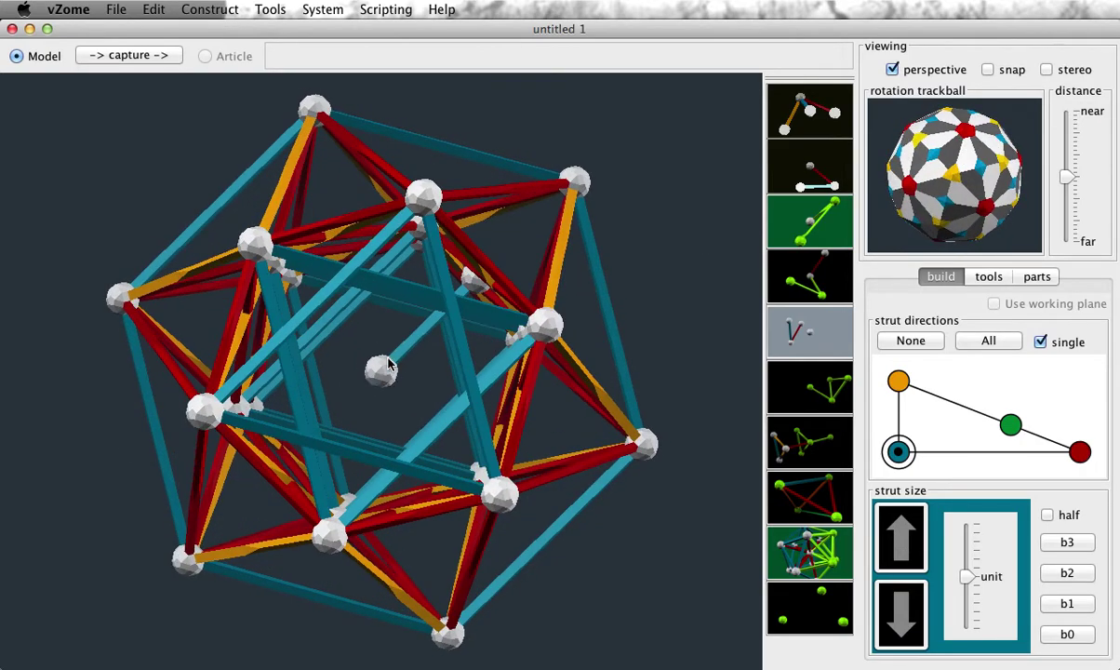
Select the blue axis strut and its two end balls inside the F4 polytope and delete them.
left_click_drag(388, 366, 474, 307)
left_click(475, 292)
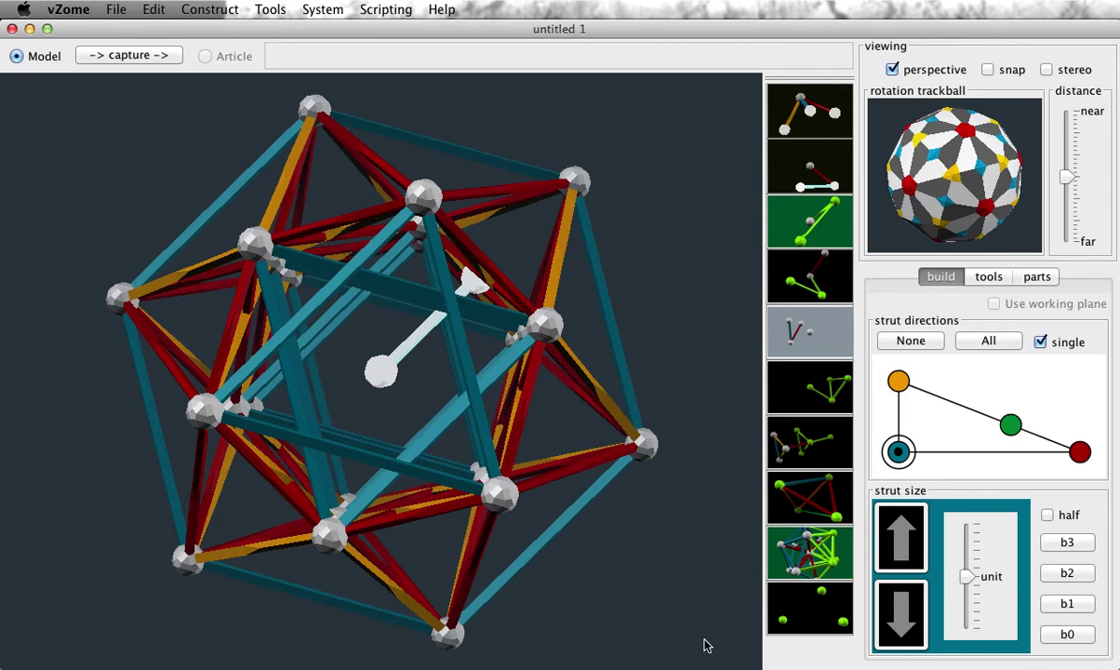
key("Delete")
left_click_drag(964, 206, 964, 156)
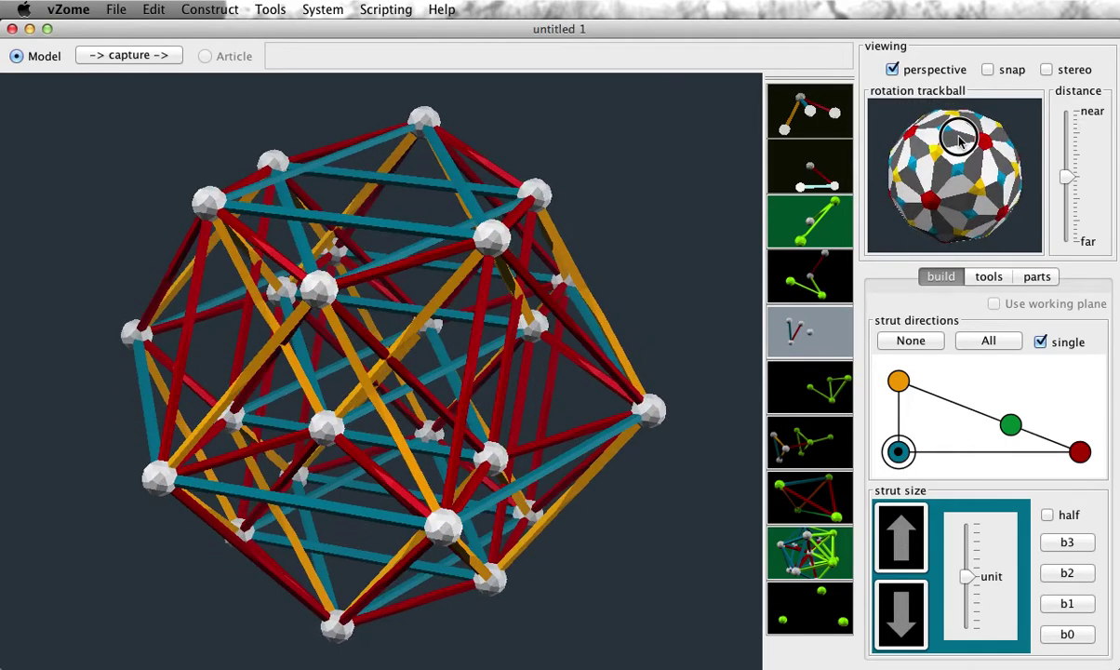
left_click_drag(935, 124, 931, 125)
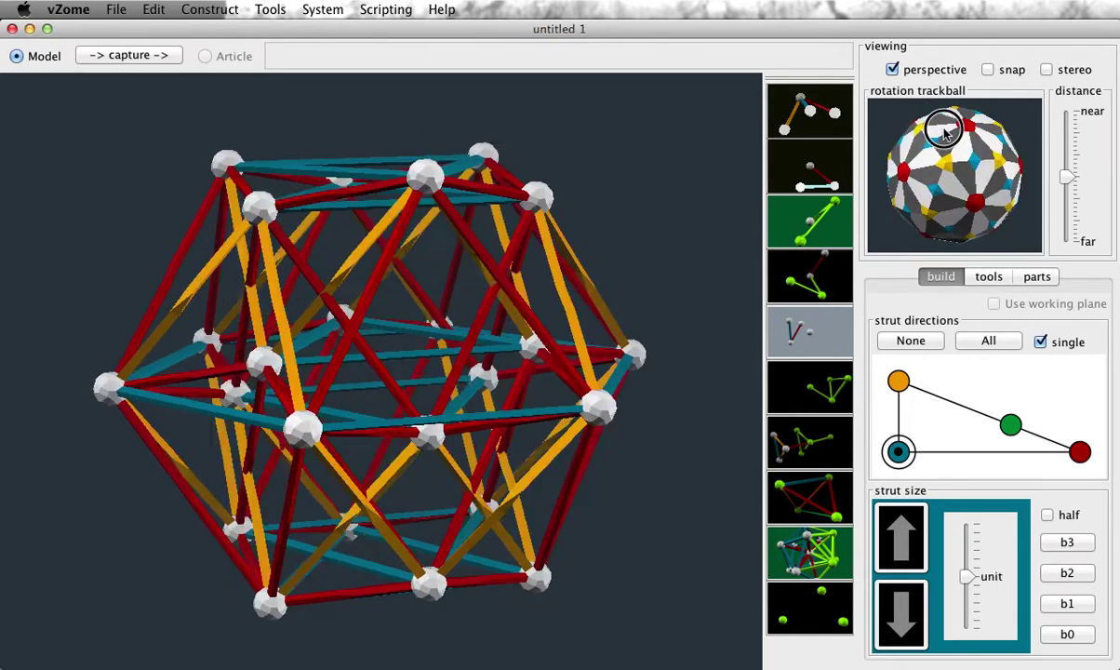
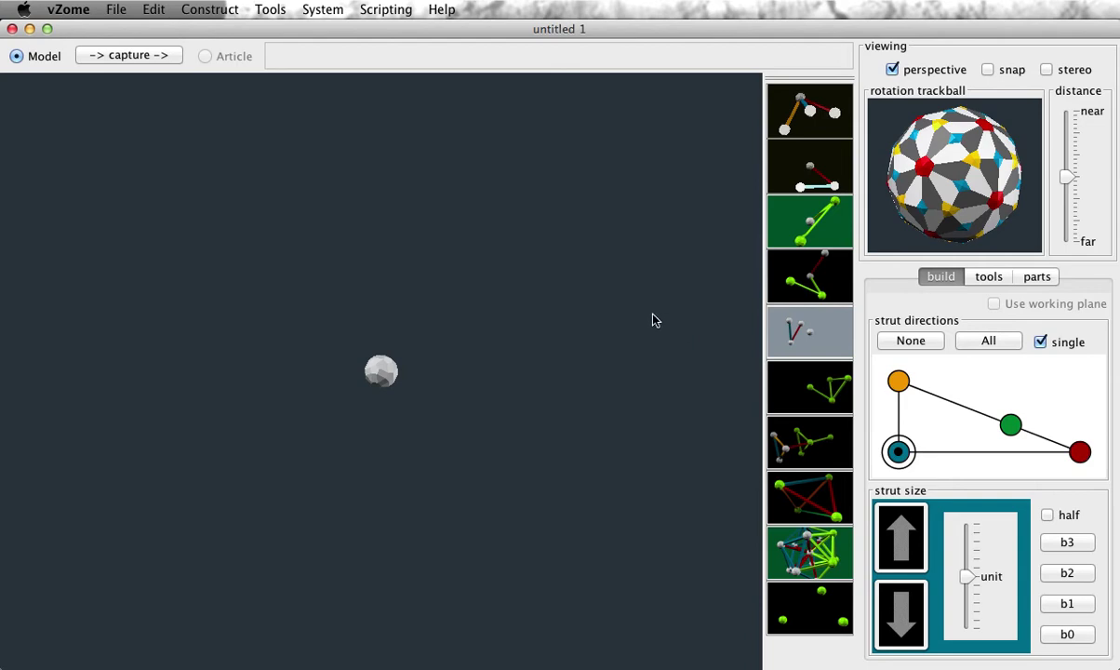
Build a green unit strut from the single central ball and set it as the symmetry axis.
left_click(282, 9)
left_click(283, 9)
left_click(1011, 425)
left_click_drag(382, 372, 425, 430)
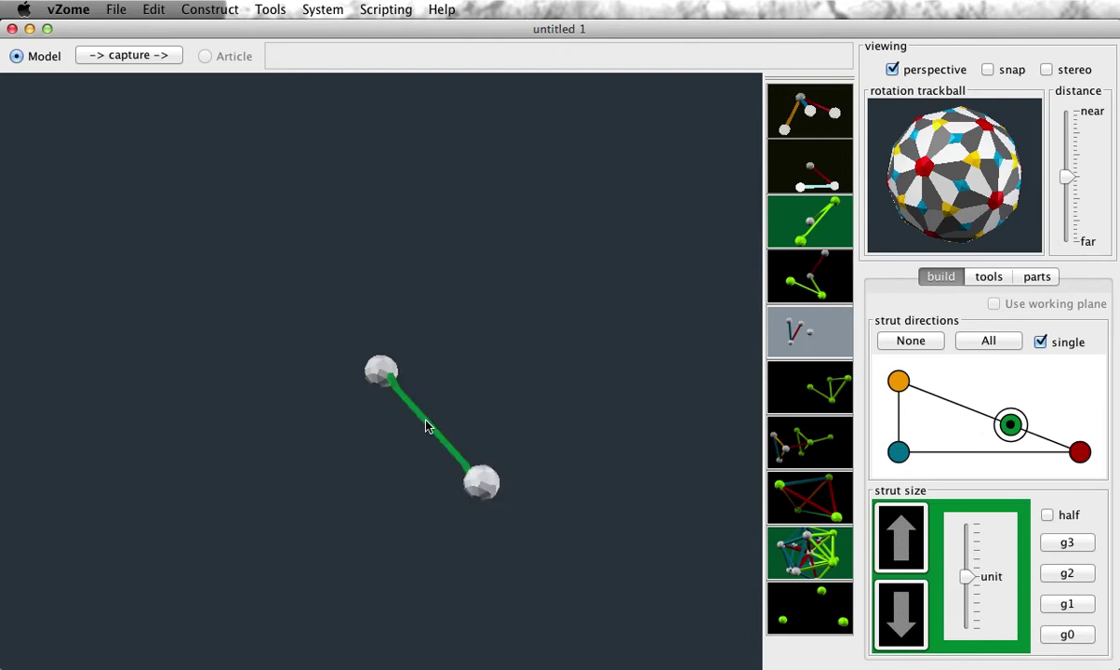
right_click(426, 427)
left_click(470, 554)
Select the green strut with both of its balls and clear them from the model.
key("super+a")
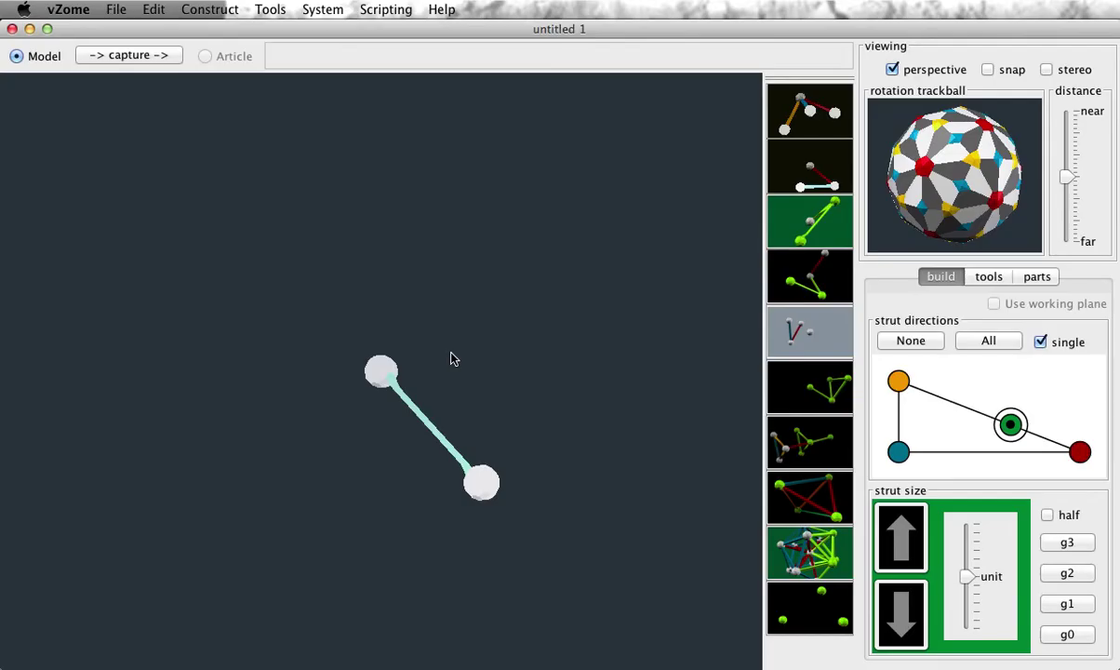
key("super+z")
key("super+z")
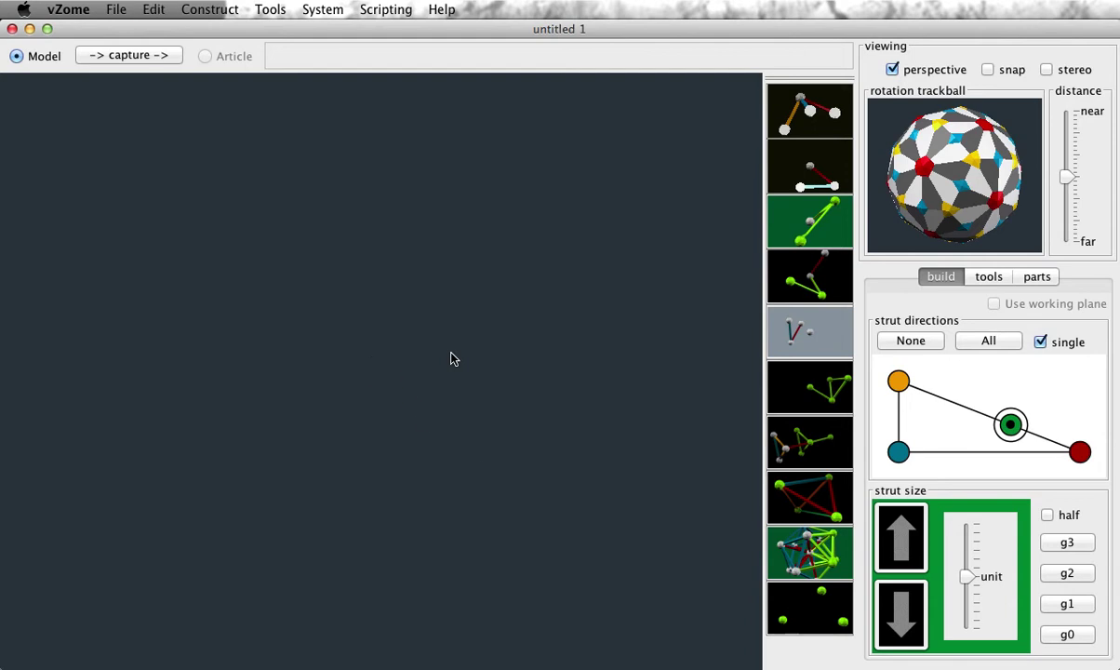
Generate an H4 polytope with only the first edge enabled and rendered, using the green symmetry axis.
left_click(270, 10)
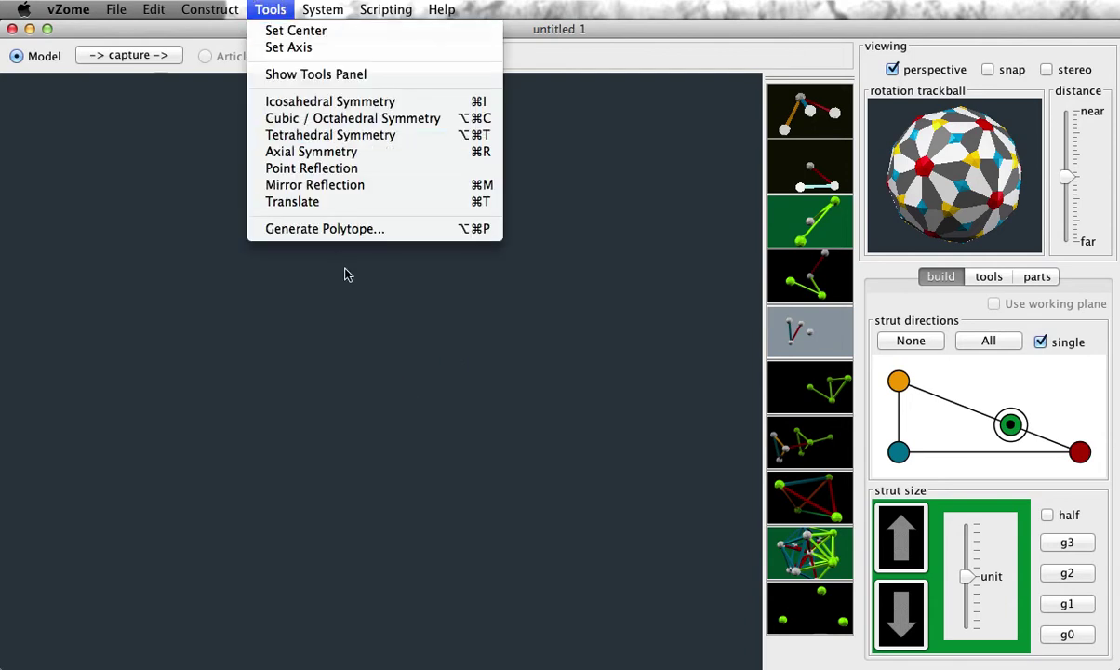
left_click(331, 226)
left_click(543, 250)
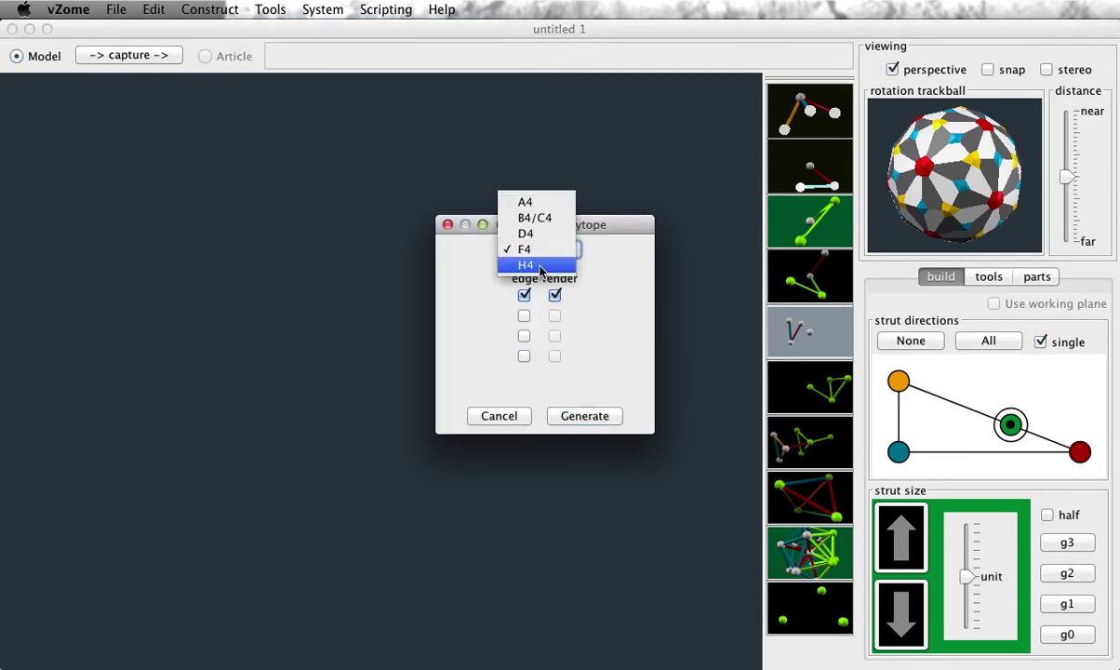
left_click(535, 267)
left_click(591, 417)
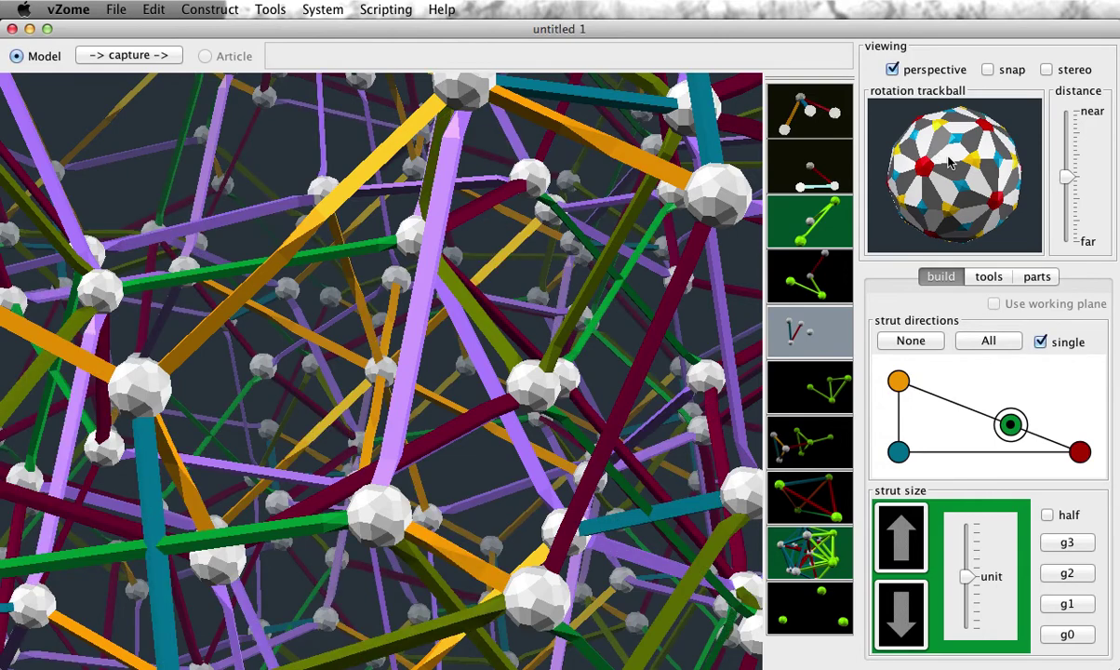
mouse_move(949, 163)
left_mouse_down()
mouse_move(963, 158)
mouse_move(950, 167)
left_mouse_up()
Examine the H4 polytope's central ball and the yellow struts meeting there, and inspect the whole polytope from several sides.
left_click(381, 368)
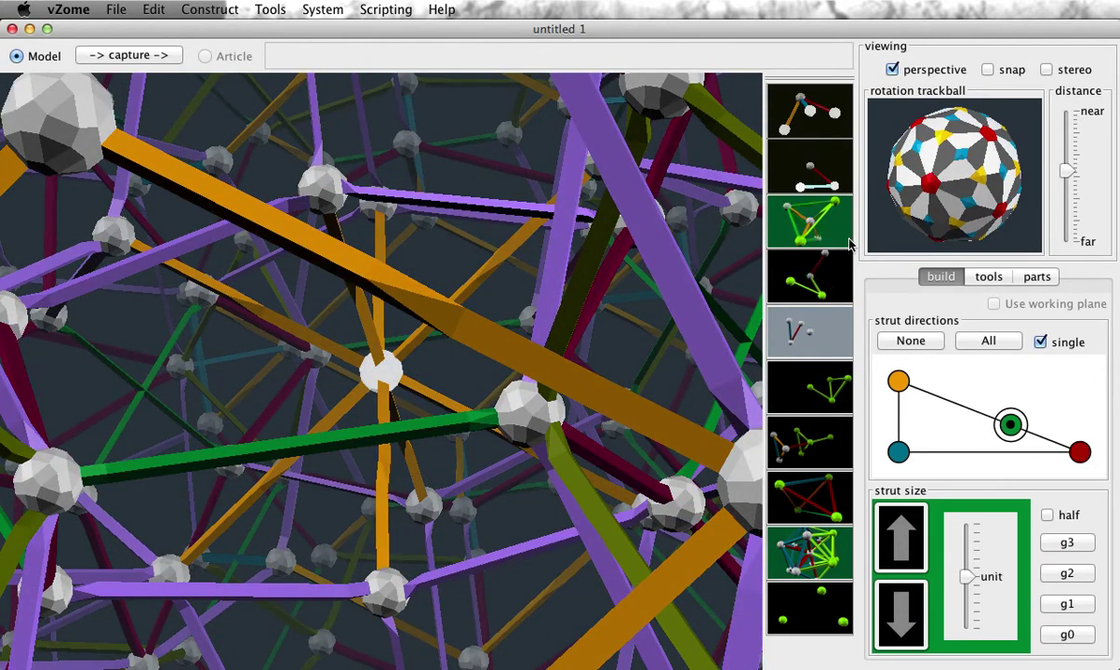
scroll(928, 214, "down", 2)
scroll(931, 212, "down", 4)
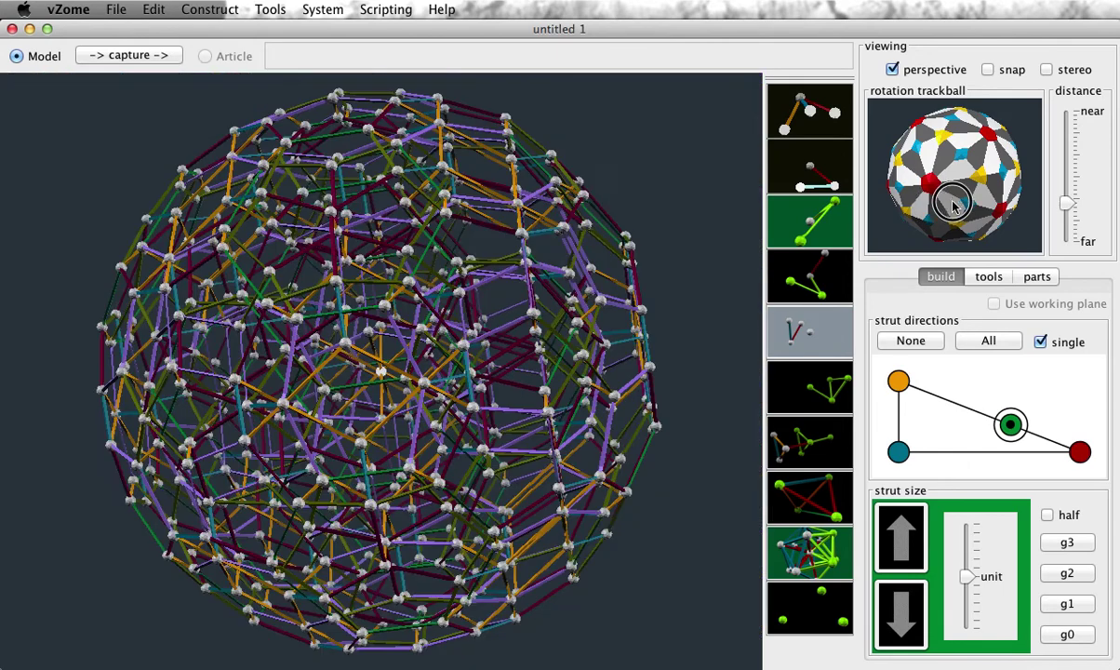
mouse_move(932, 211)
left_mouse_down()
mouse_move(916, 189)
mouse_move(927, 212)
mouse_move(946, 206)
left_mouse_up()
scroll(946, 206, "up", 5)
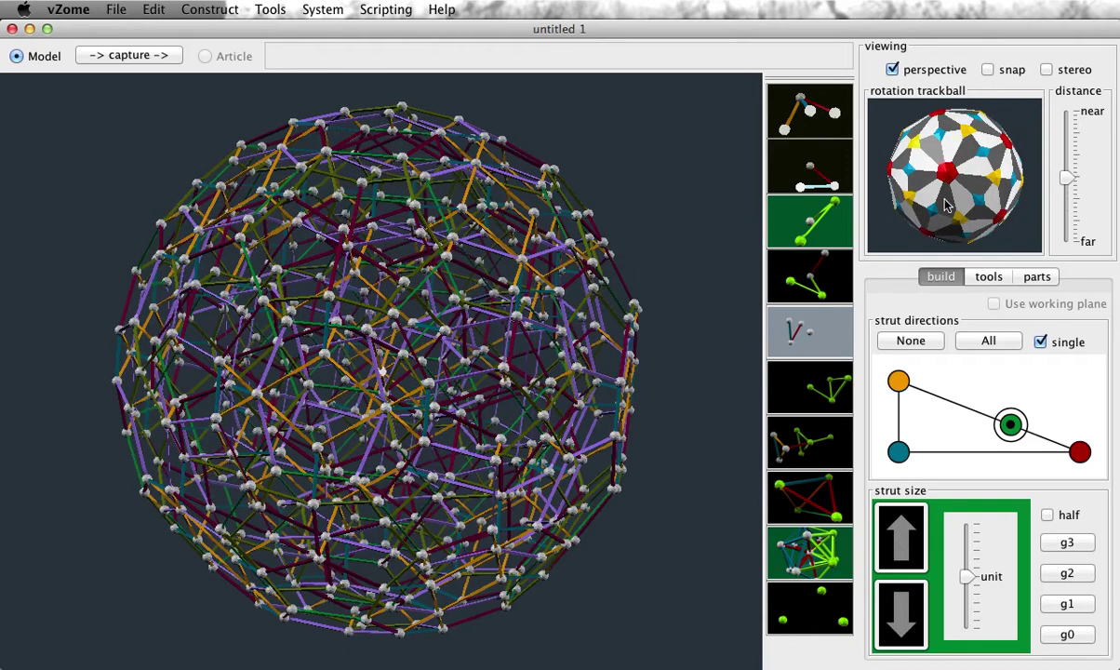
scroll(946, 206, "up", 2)
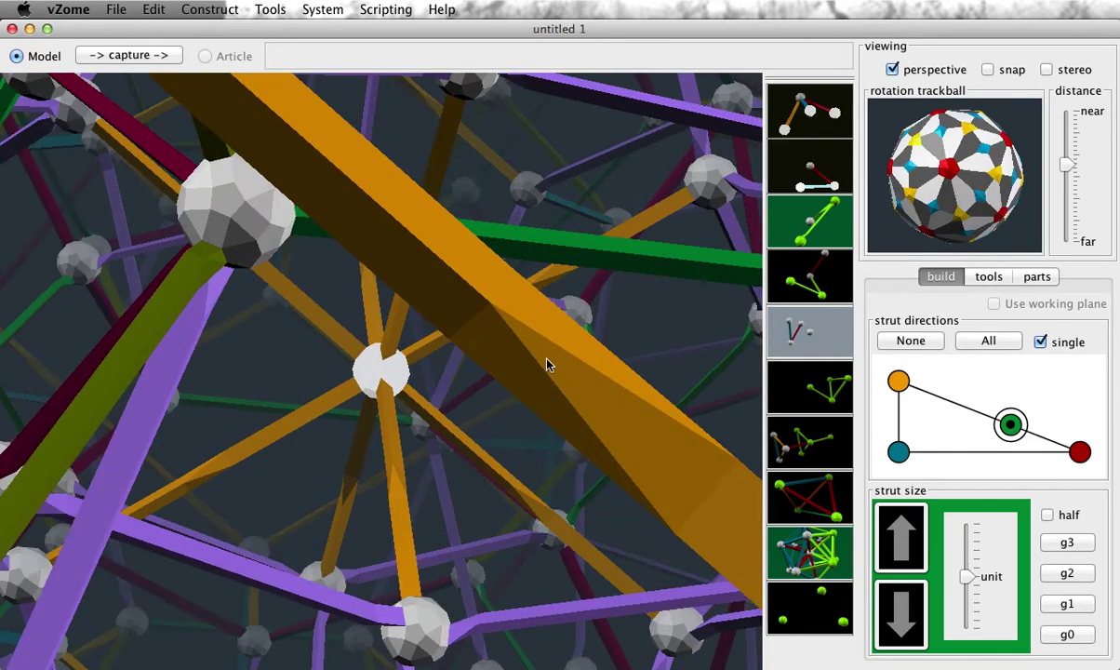
left_click(376, 372)
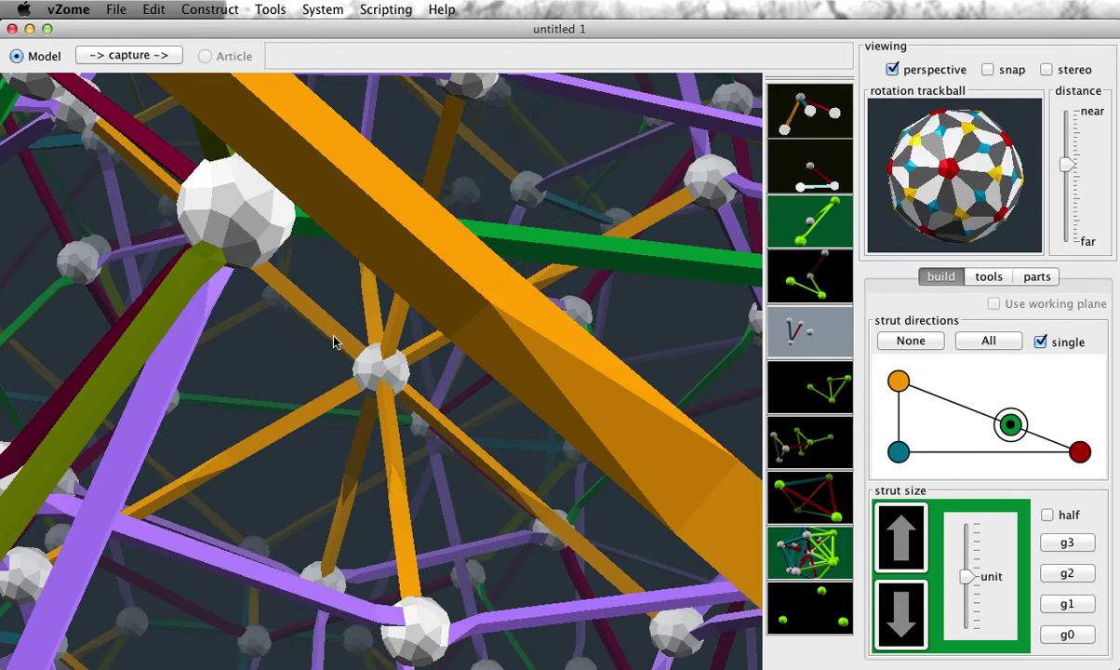
mouse_move(377, 368)
left_mouse_down()
mouse_move(388, 342)
mouse_move(370, 375)
left_mouse_up()
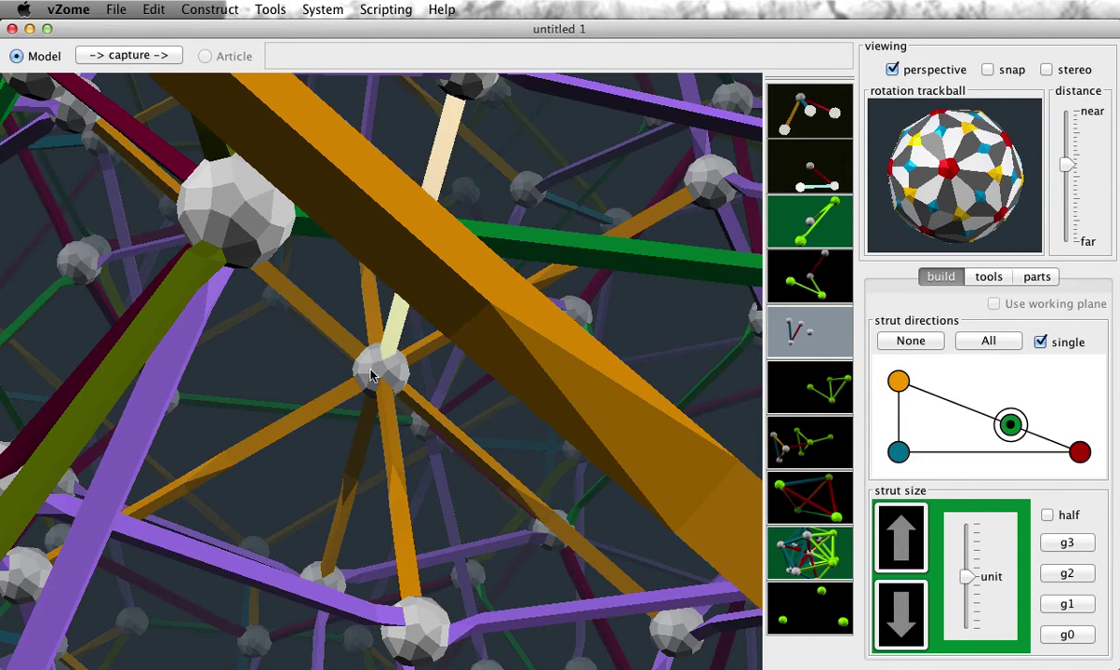
left_click(352, 315)
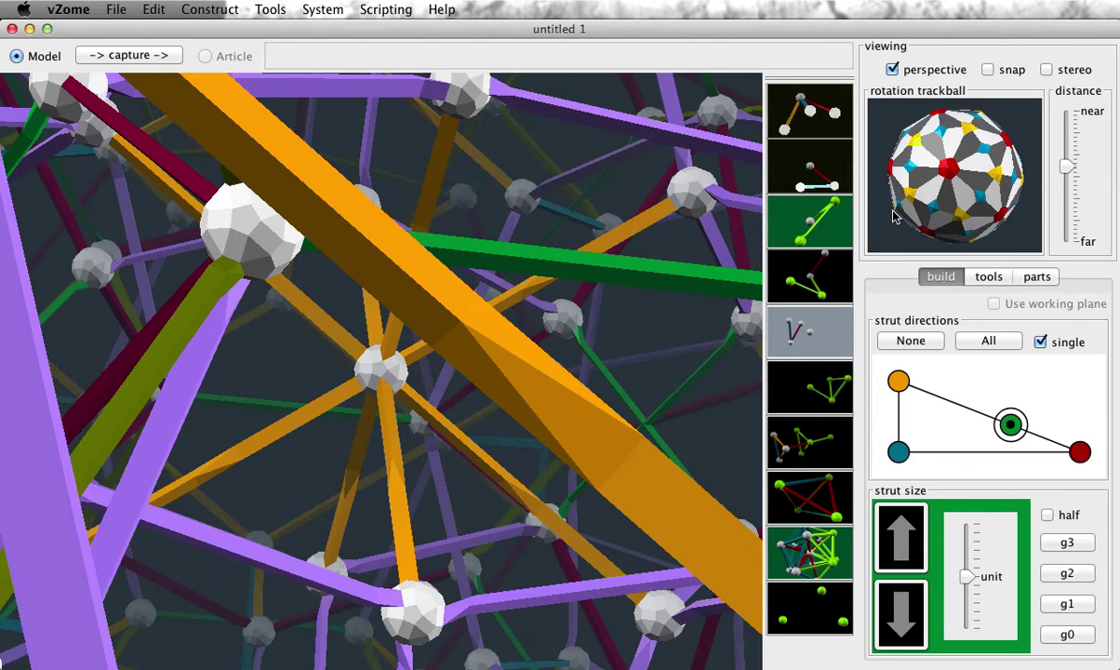
left_click_drag(893, 216, 923, 184)
scroll(925, 185, "down", 8)
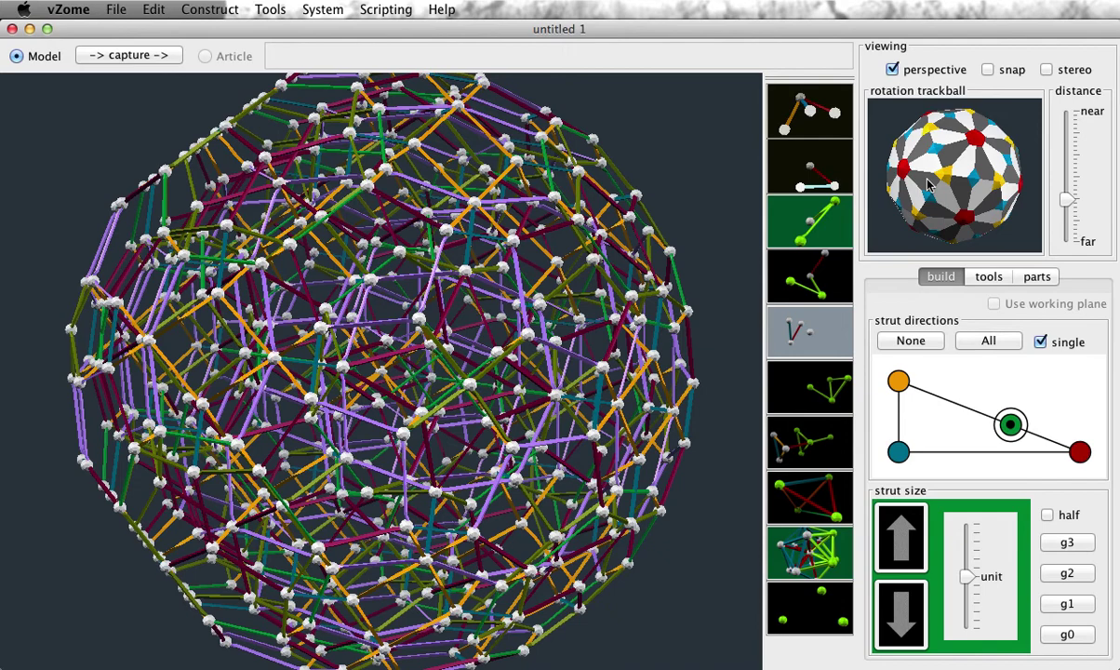
left_click_drag(929, 184, 954, 184)
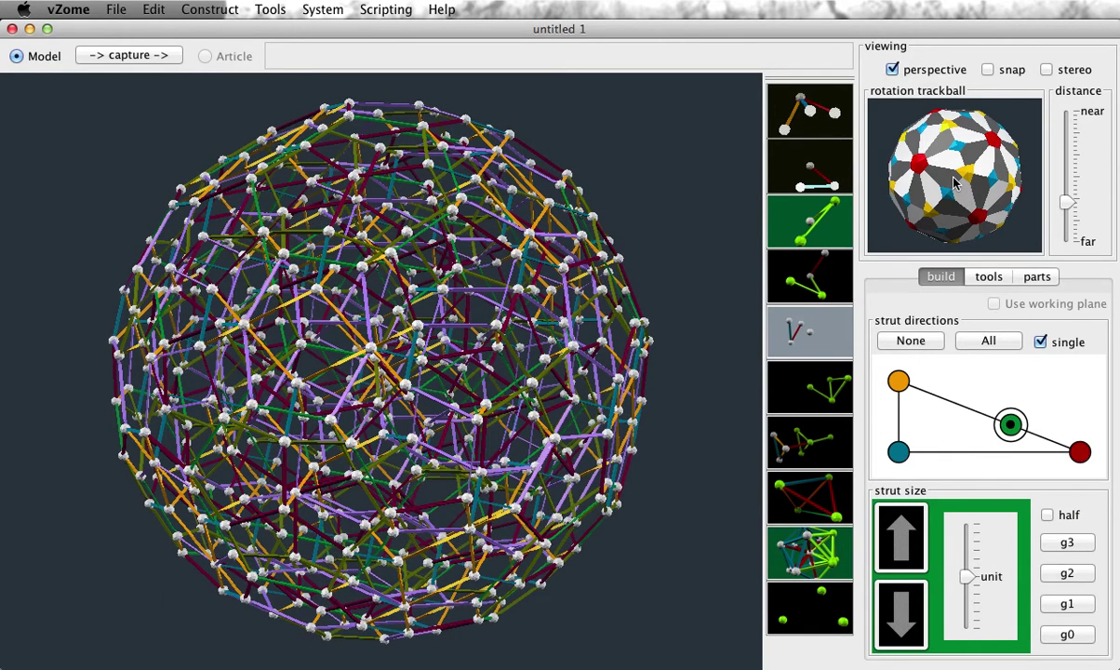
left_click_drag(953, 183, 942, 208)
scroll(942, 208, "up", 5)
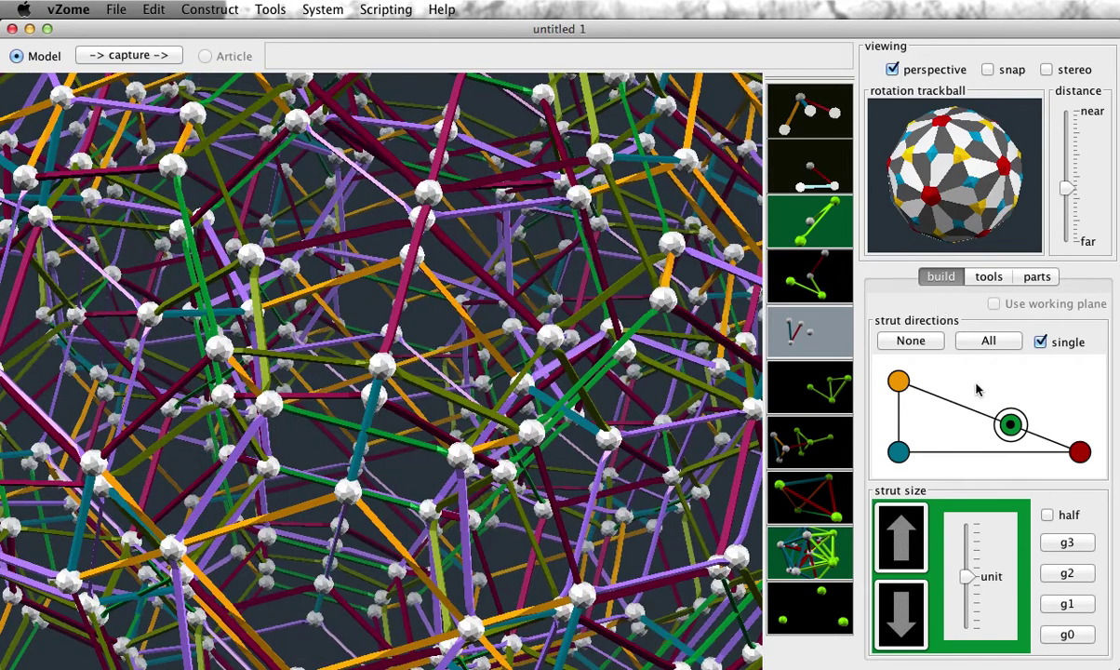
Limit the strut directions to those used in the model, and activate the lavender, maroon and olive directions in turn.
right_click(975, 392)
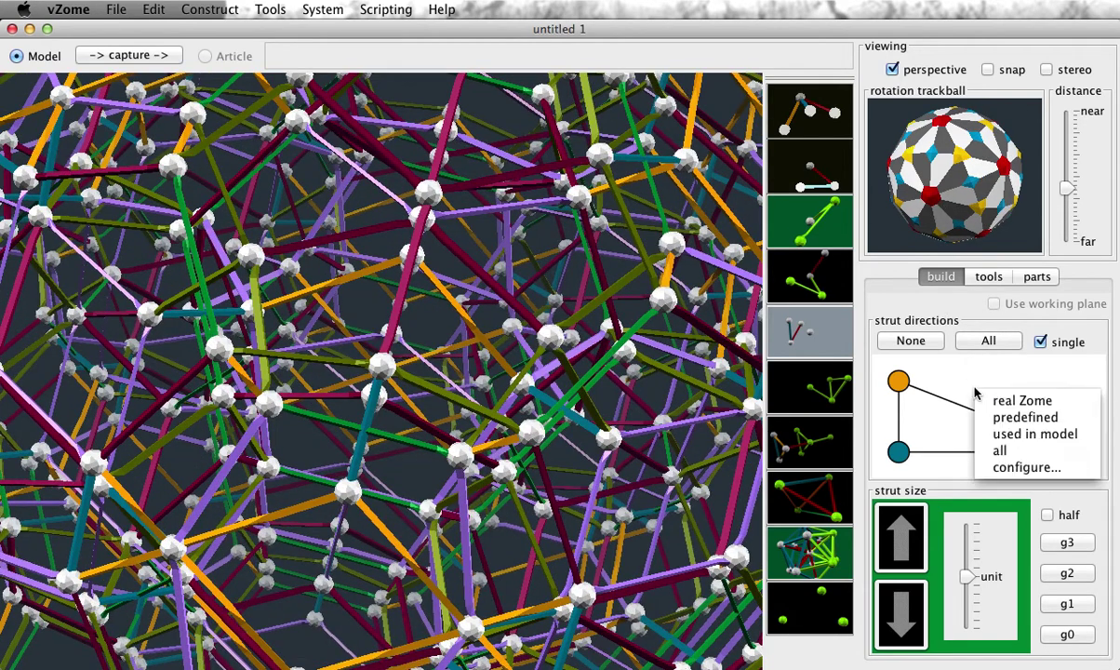
left_click(1006, 435)
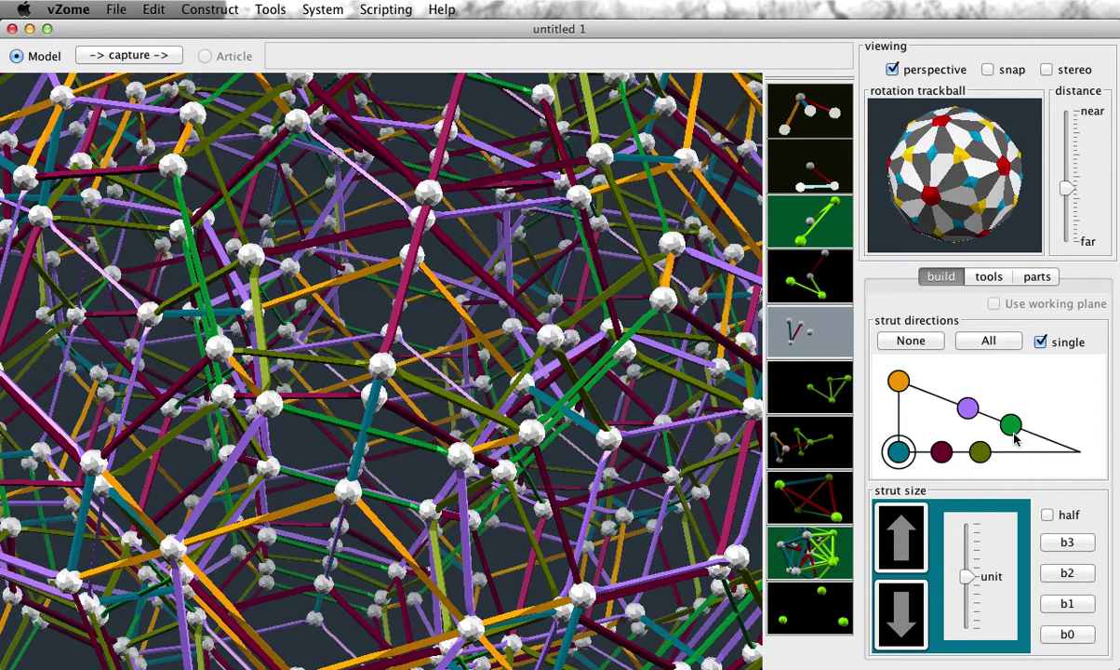
left_click(968, 410)
left_click(941, 452)
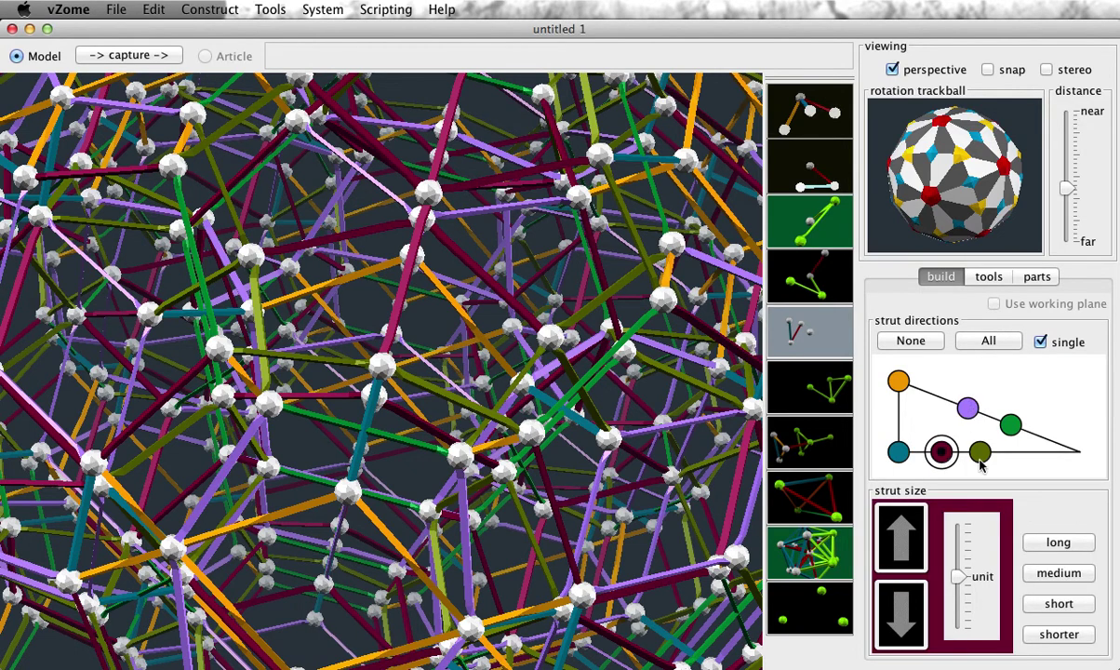
left_click(982, 453)
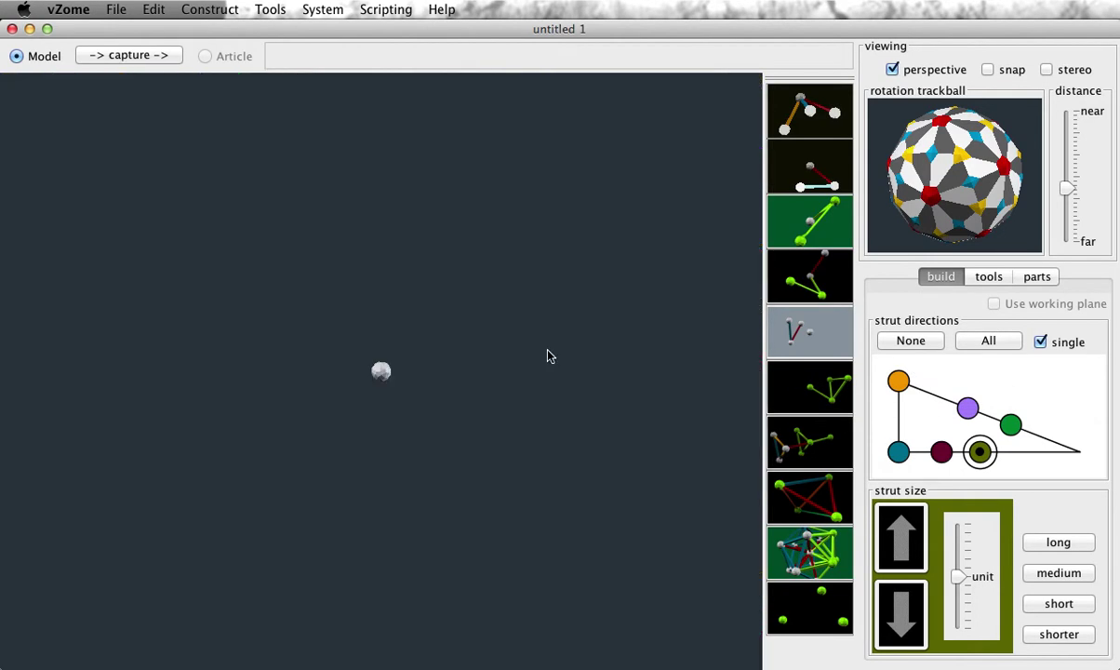
Generate an A4 polytope with all four edges enabled and rendered, and inspect it from several sides.
left_click(270, 9)
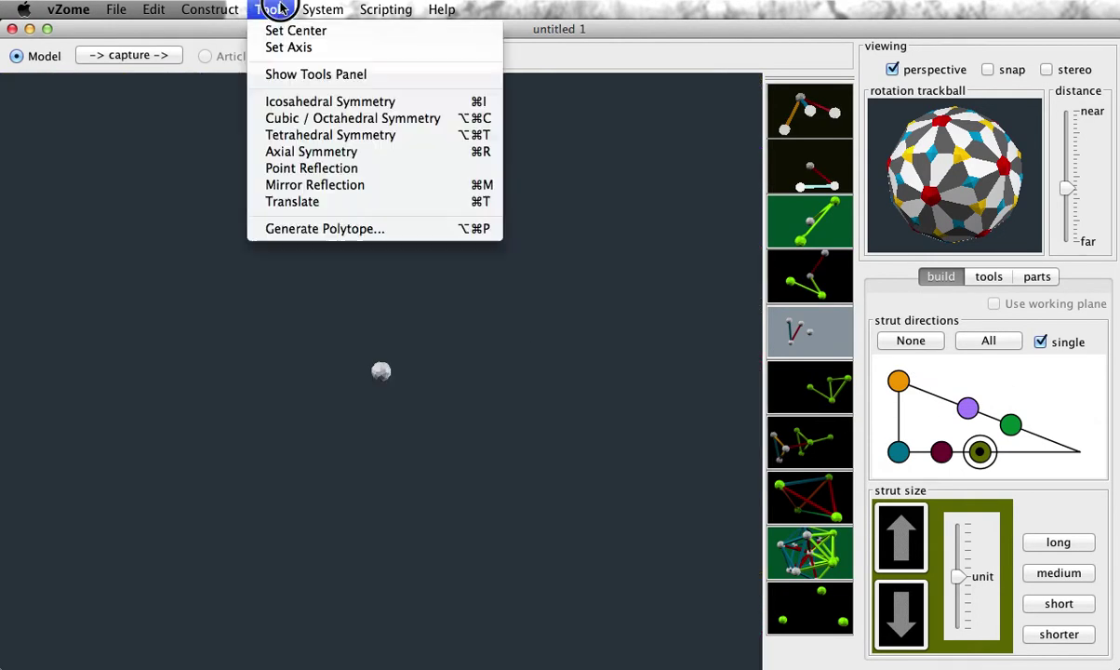
left_click(370, 227)
left_click(554, 251)
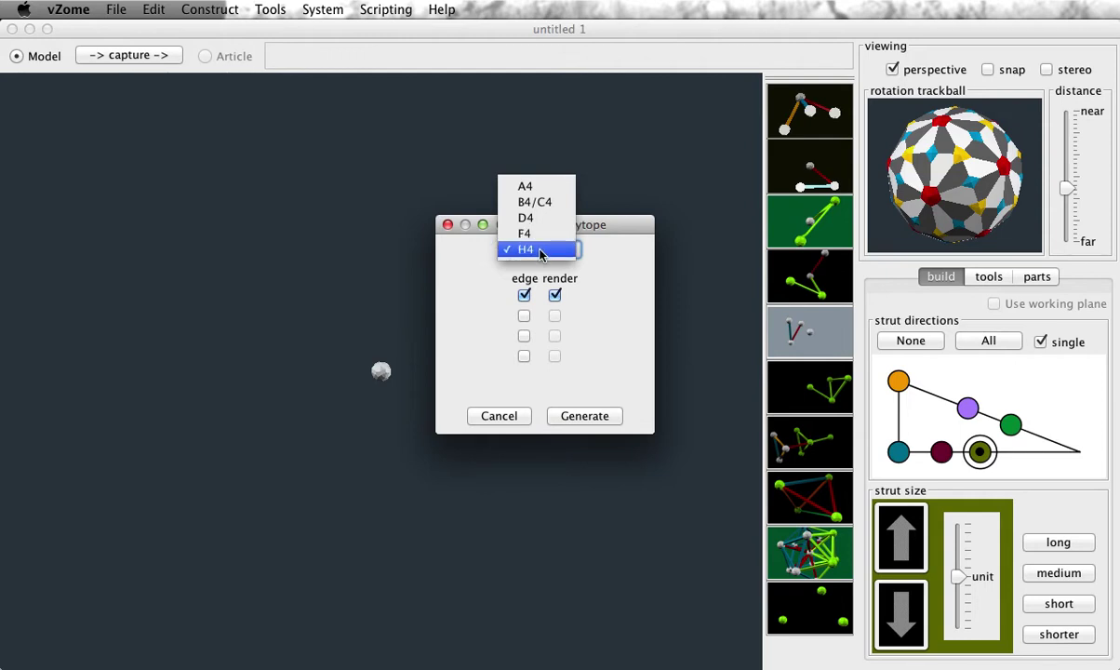
left_click(542, 187)
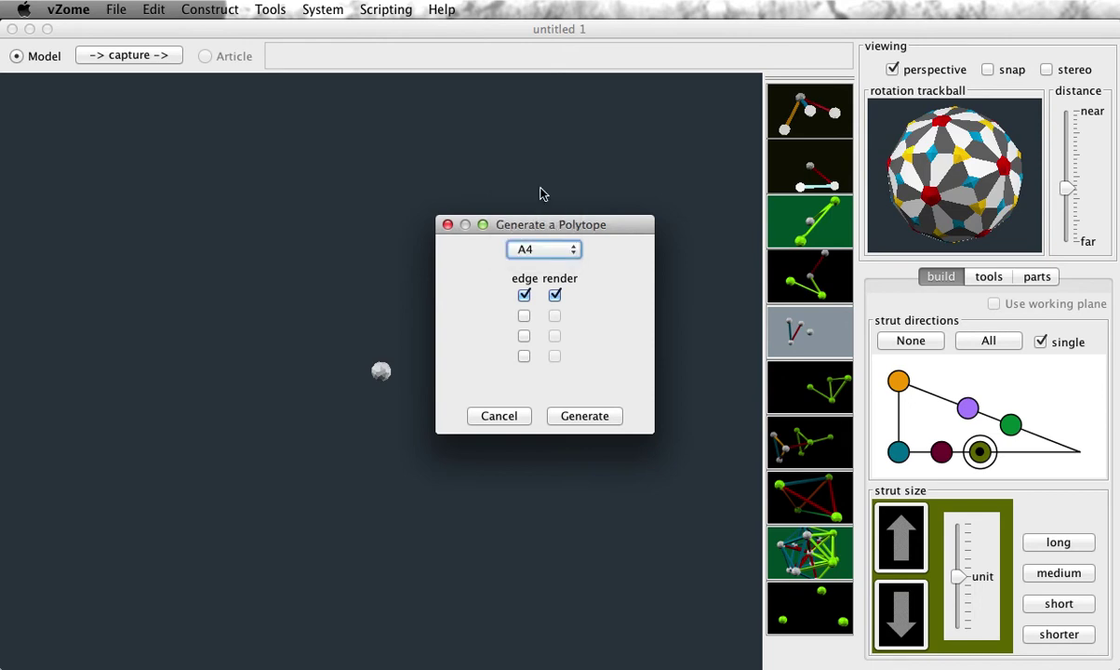
left_click_drag(555, 226, 559, 227)
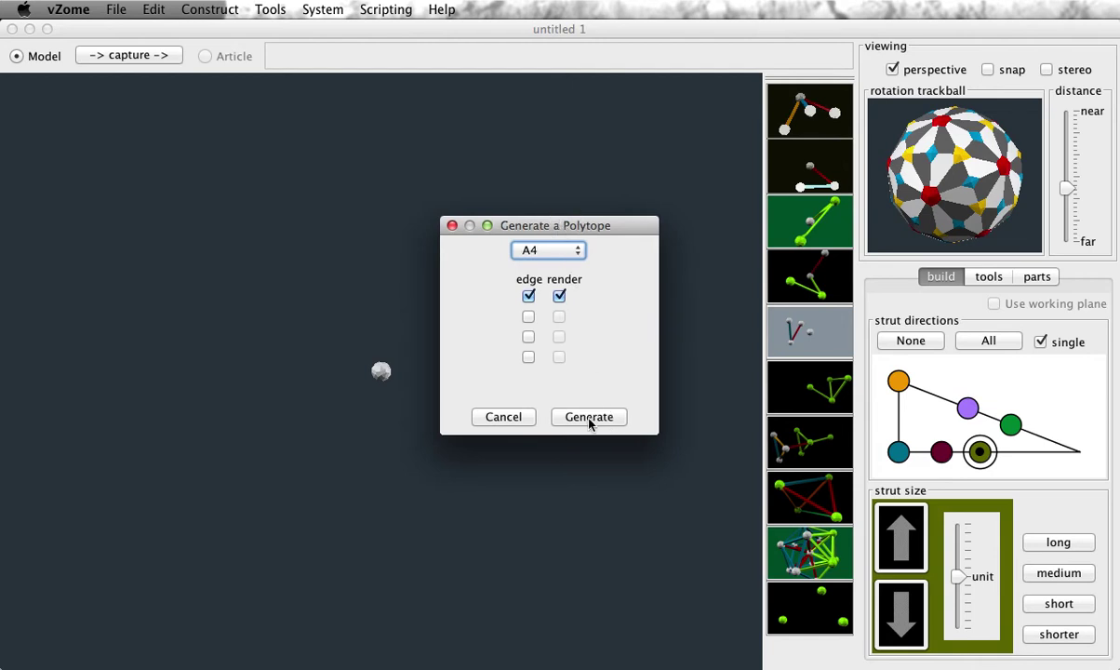
left_click(528, 316)
left_click(528, 336)
left_click(529, 358)
left_click(590, 416)
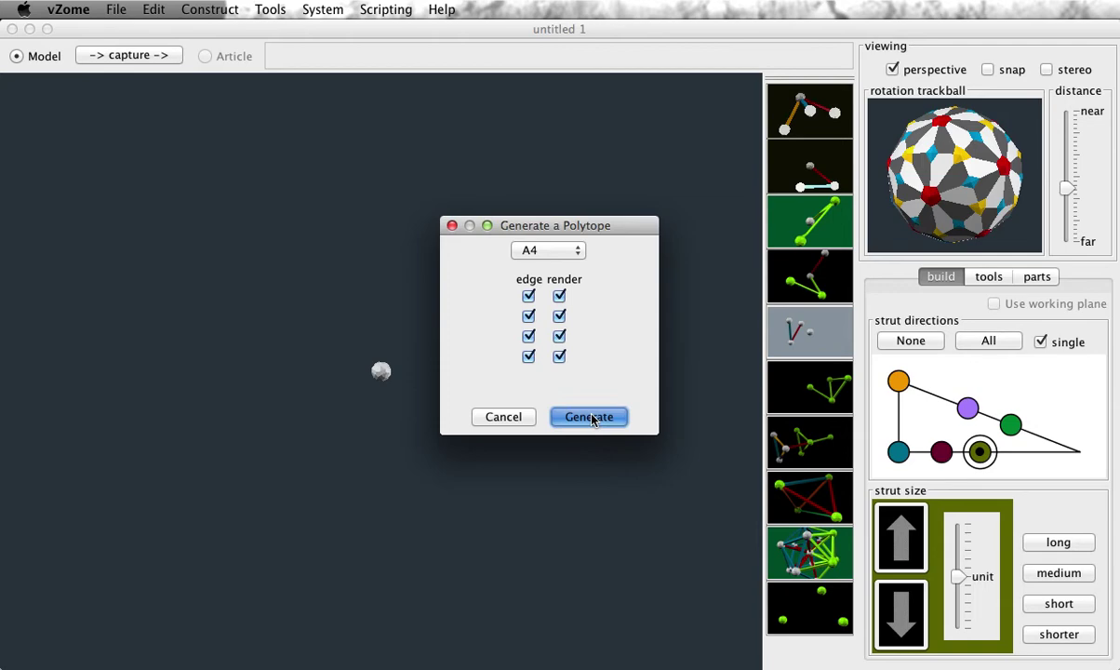
mouse_move(944, 198)
left_mouse_down()
mouse_move(889, 186)
mouse_move(960, 214)
mouse_move(961, 244)
mouse_move(925, 245)
mouse_move(930, 219)
mouse_move(958, 240)
mouse_move(956, 215)
left_mouse_up()
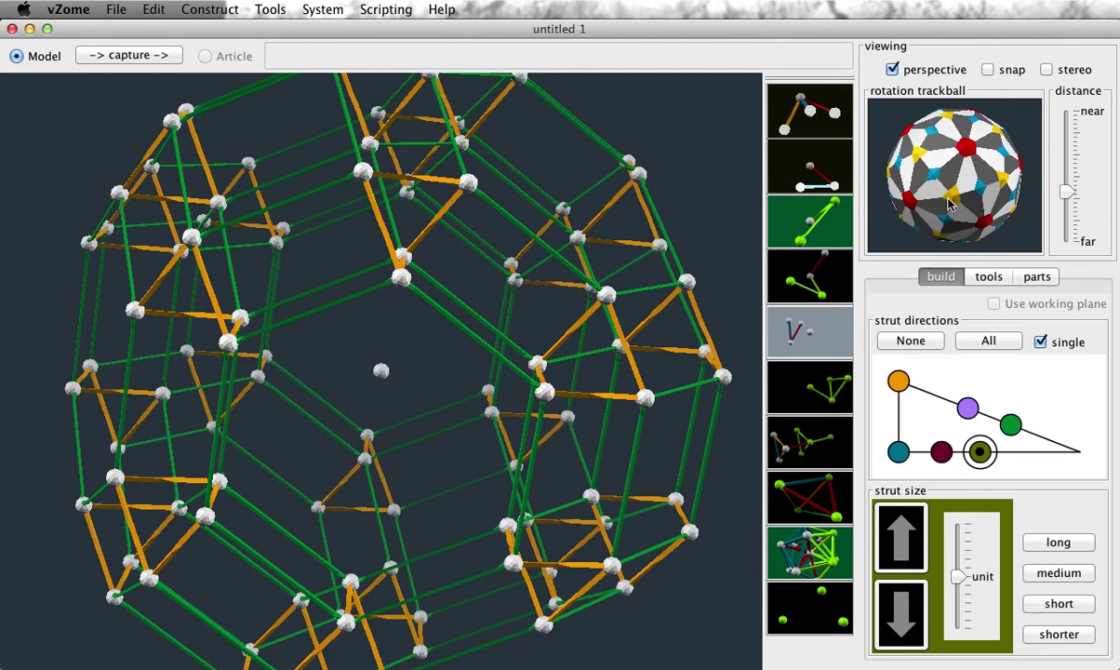
scroll(1001, 182, "down", 4)
mouse_move(949, 203)
left_mouse_down()
mouse_move(939, 216)
mouse_move(942, 191)
mouse_move(935, 221)
left_mouse_up()
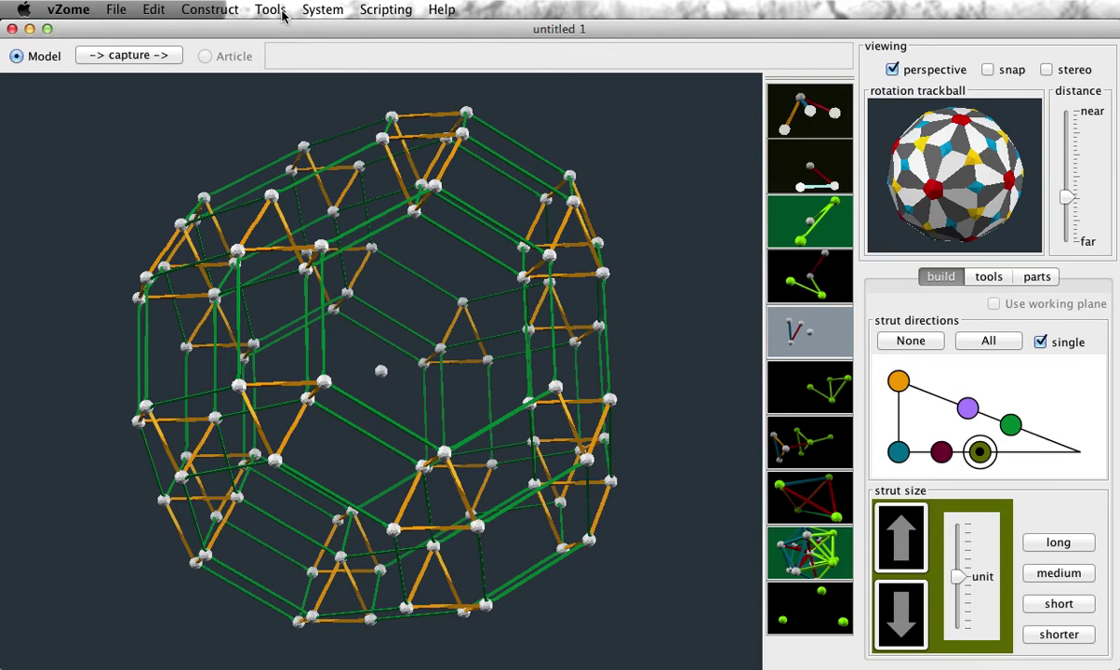
Undo the A4 polytope and regenerate it with all four edges enabled but only the first and fourth rendered.
key("super+z")
key("super+alt+p")
left_click(560, 318)
left_click(559, 337)
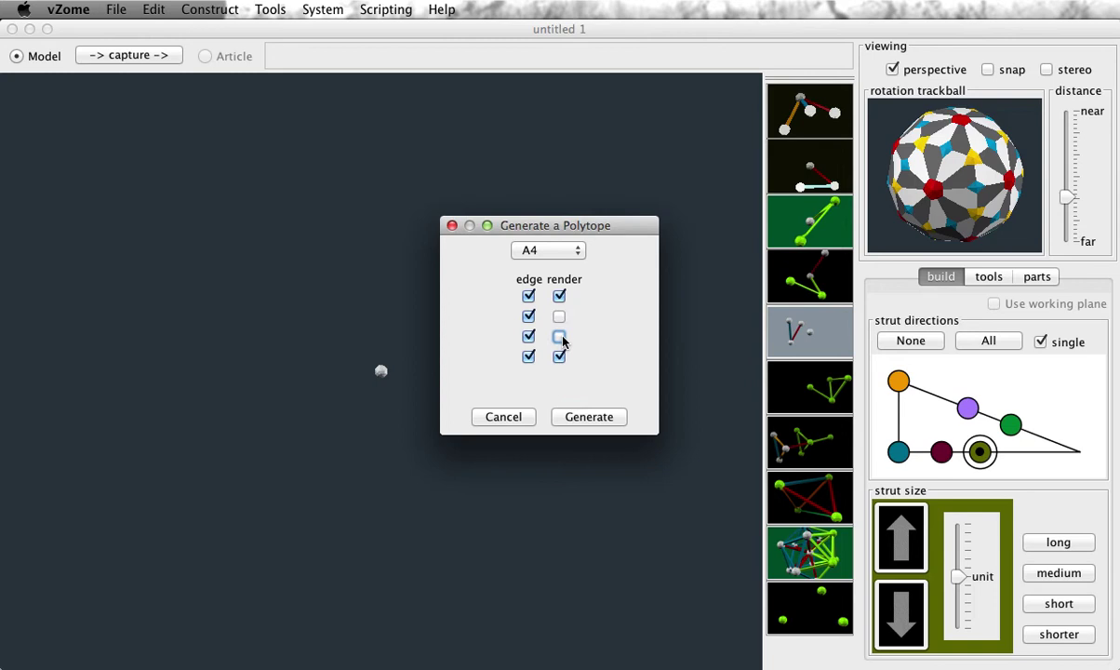
left_click(590, 417)
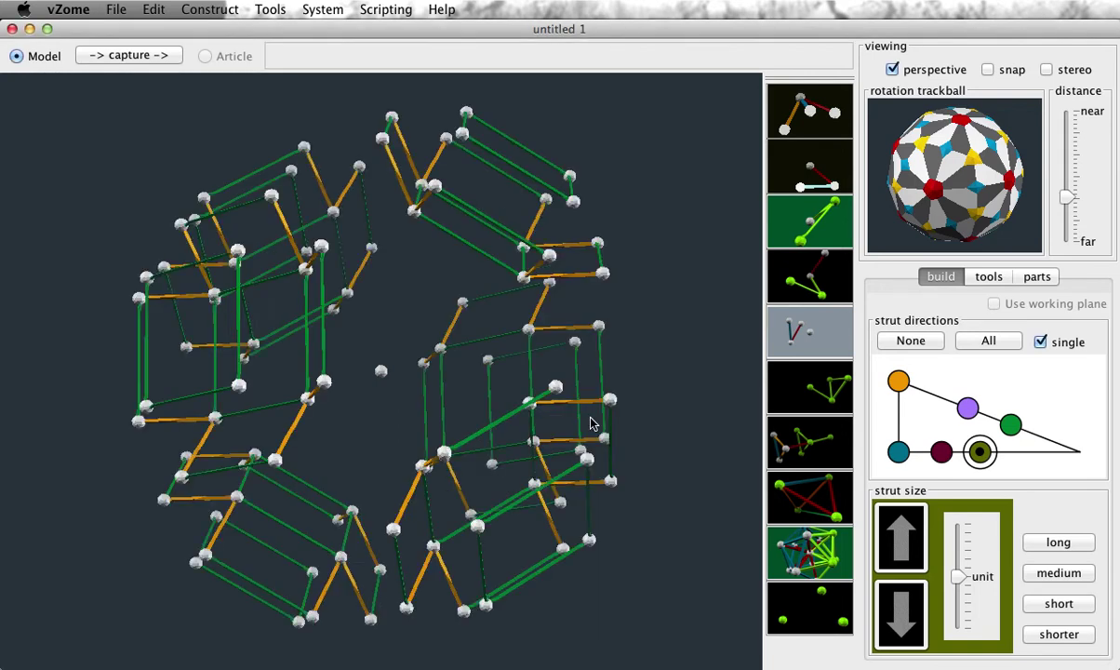
left_click_drag(968, 199, 949, 221)
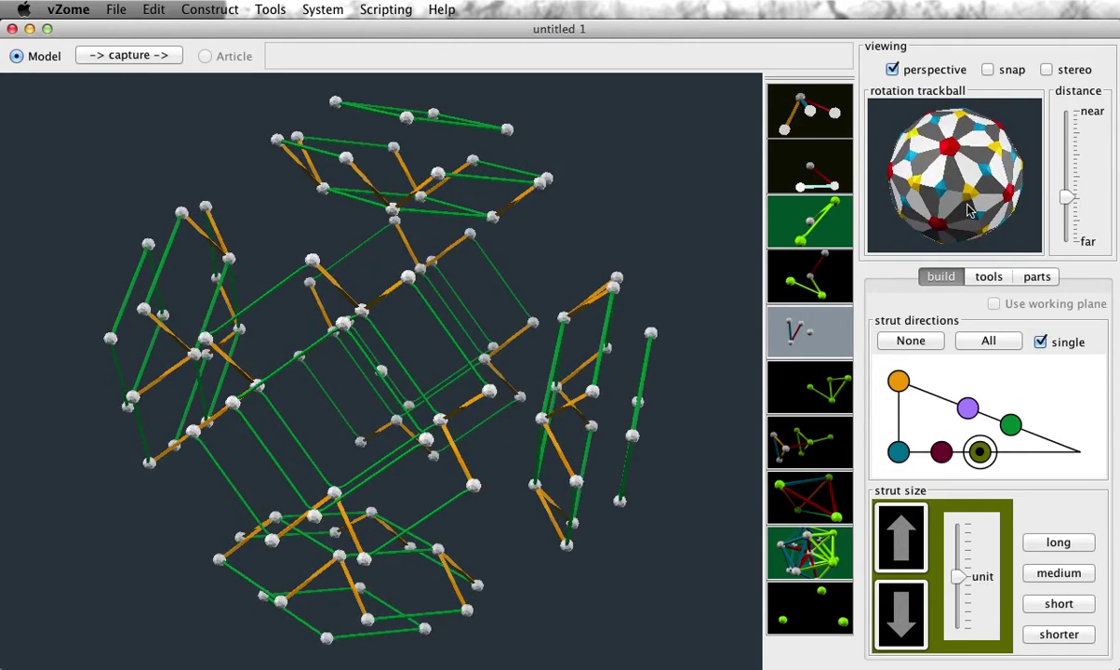